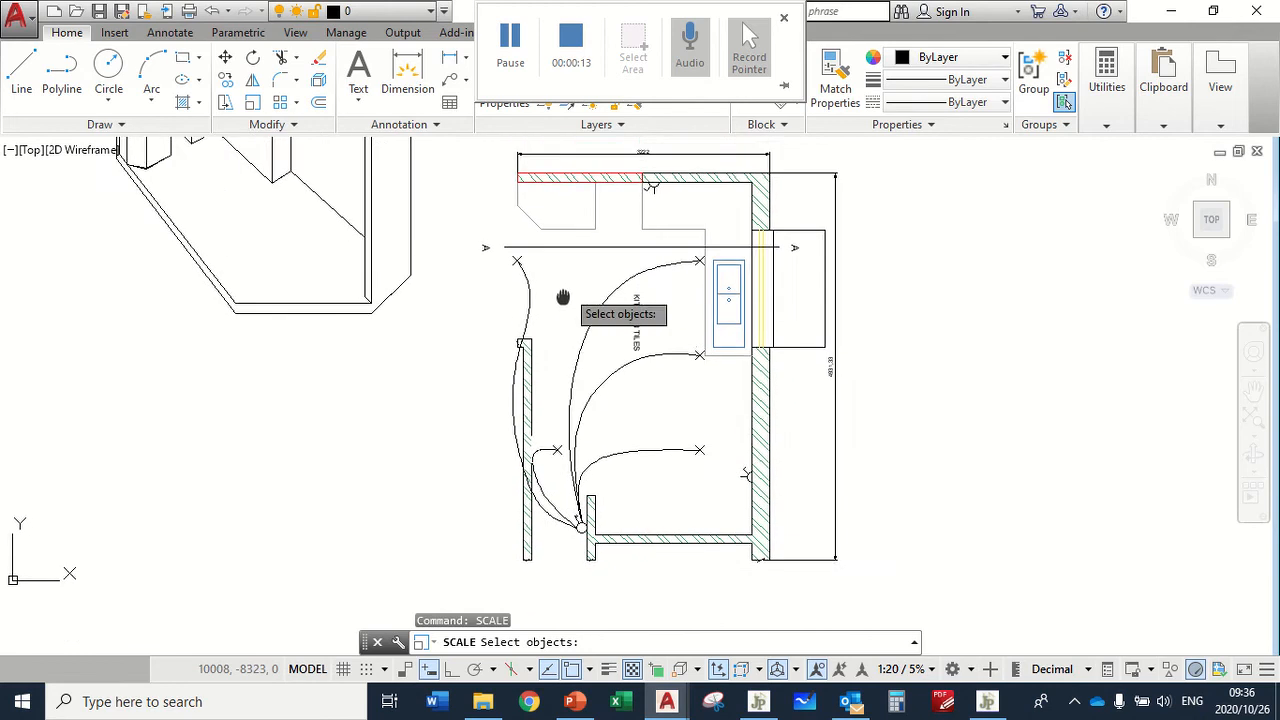
pyautogui.click(456, 192)
pyautogui.moveTo(857, 490); pyautogui.dragTo(754, 331, button='middle')
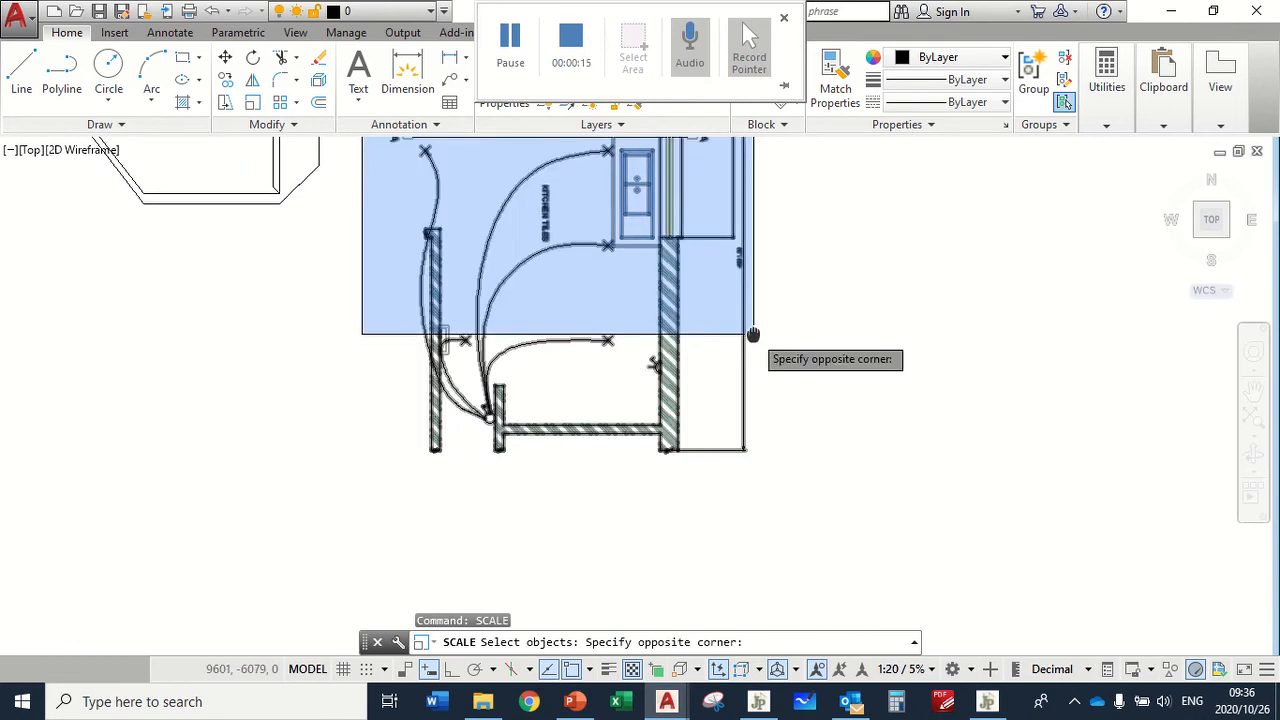
pyautogui.click(771, 460)
pyautogui.moveTo(771, 477)
pyautogui.mouseDown(button='middle')
pyautogui.moveTo(828, 540)
pyautogui.moveTo(830, 573)
pyautogui.moveTo(878, 520)
pyautogui.mouseUp(button='middle')
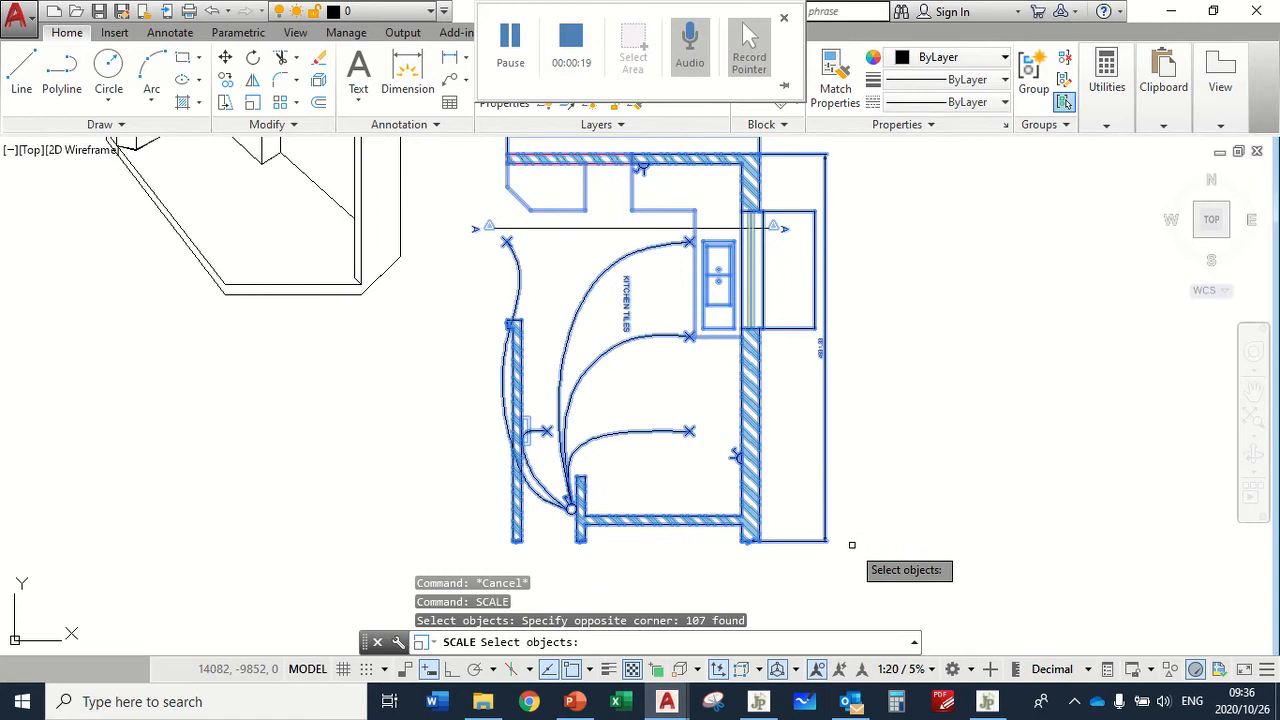
pyautogui.scroll(-2, 852, 545)
pyautogui.press('Escape')
# Step: Copy the entire kitchen floor plan with its dimensions and paste the duplicate to the right of the original
pyautogui.moveTo(923, 489); pyautogui.dragTo(826, 400, button='middle')
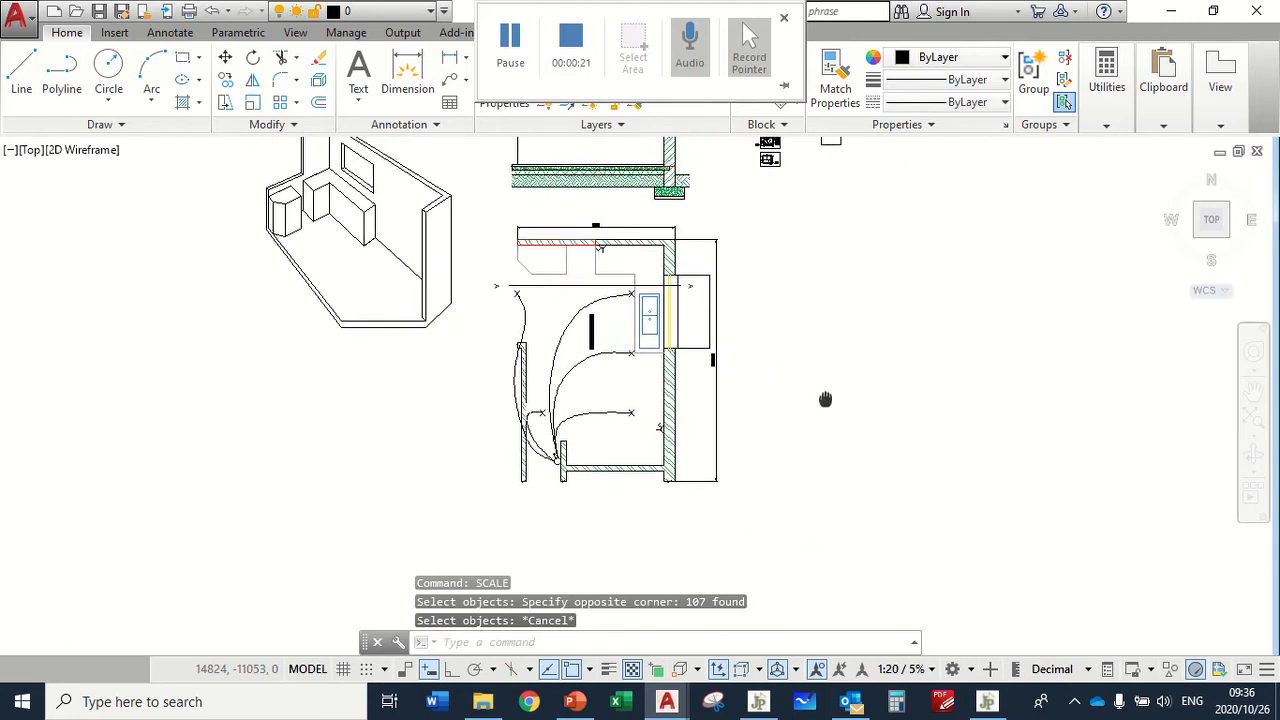
pyautogui.click(480, 220)
pyautogui.click(792, 492)
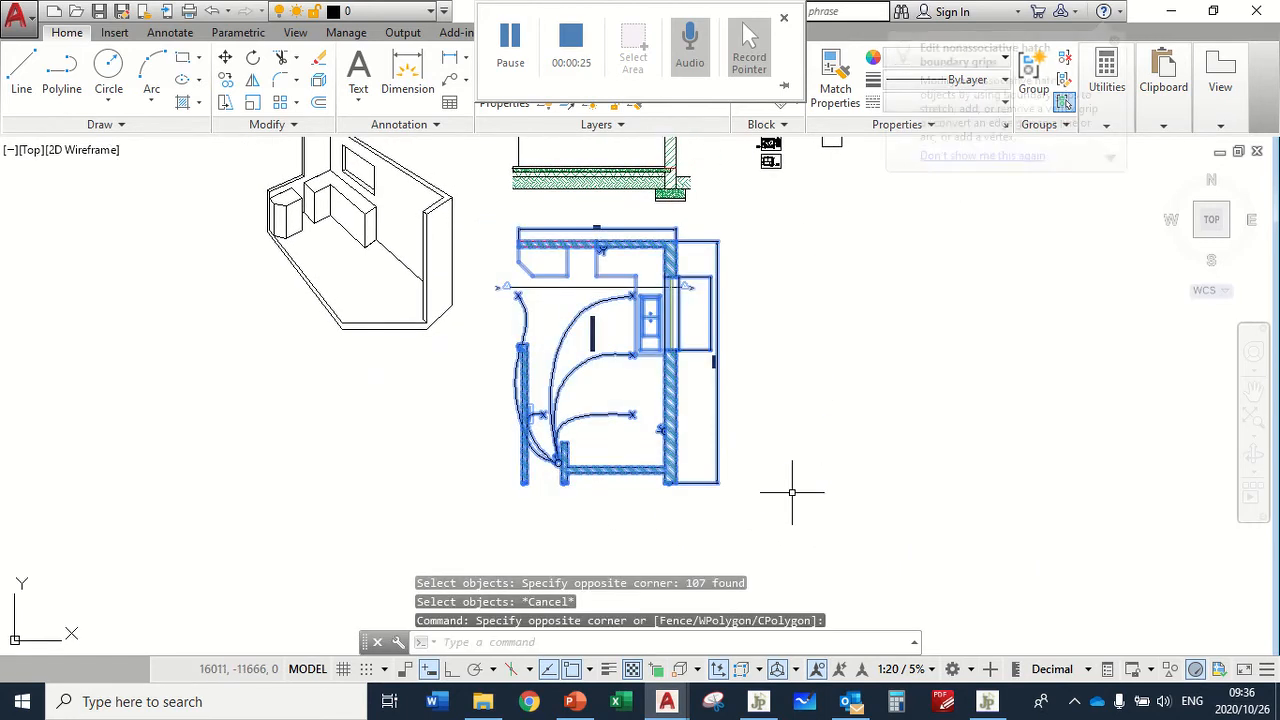
pyautogui.hotkey('ctrl', 'c')
pyautogui.hotkey('ctrl', 'v')
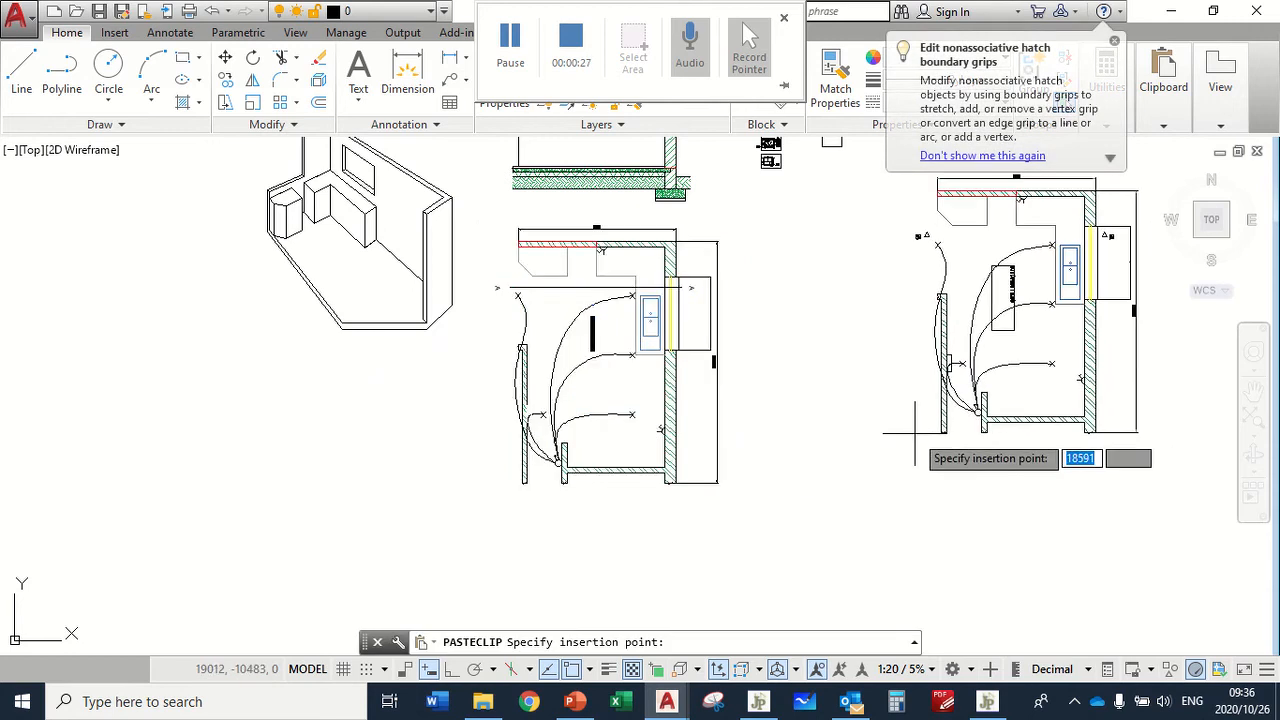
pyautogui.click(826, 500)
# Step: Scale the pasted kitchen plan by a factor of 0.05, using its lower-right outer wall corner as the base point
pyautogui.moveTo(998, 497); pyautogui.dragTo(810, 486, button='middle')
pyautogui.write('SC')
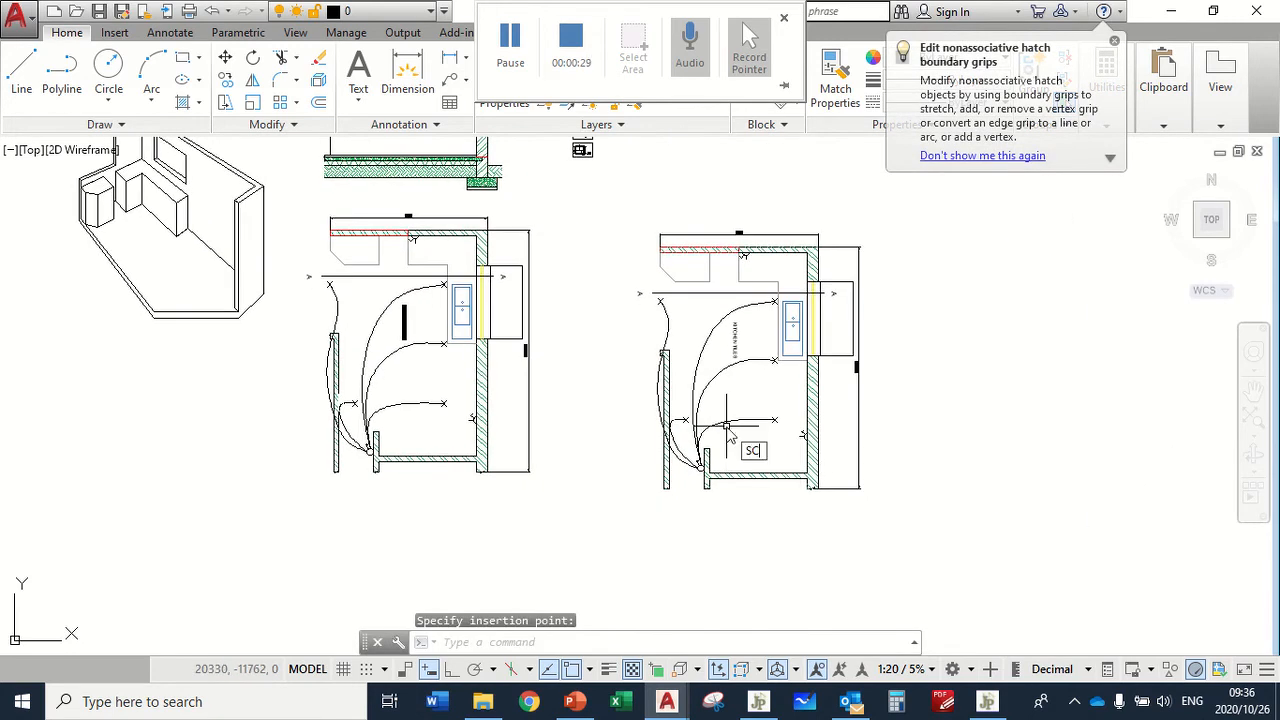
pyautogui.press('Return')
pyautogui.click(598, 203)
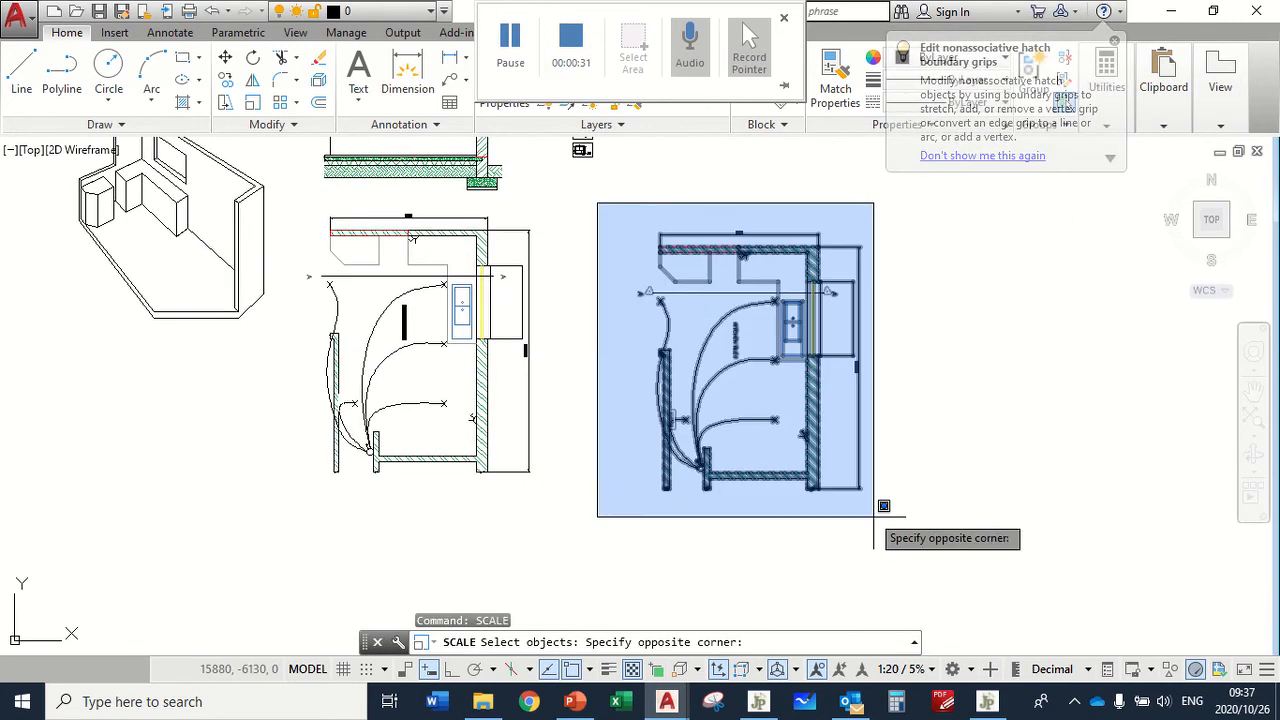
pyautogui.click(873, 517)
pyautogui.press('Return')
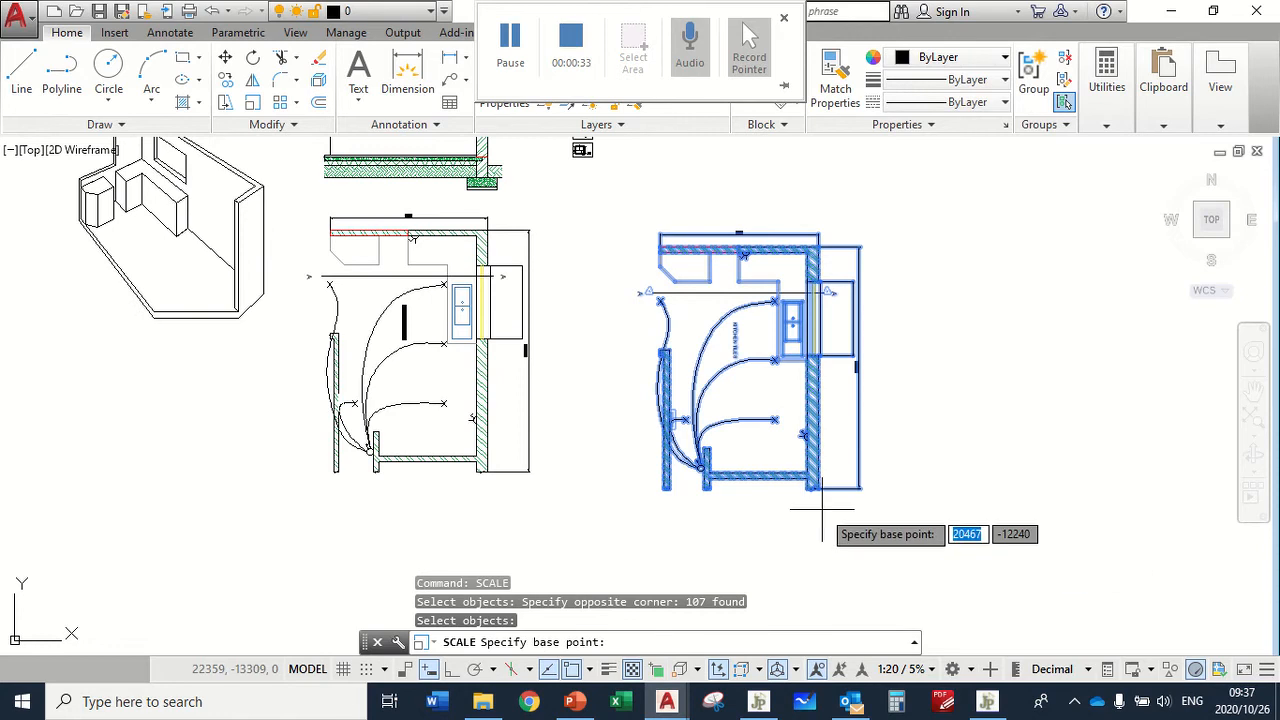
pyautogui.scroll(2, 822, 509)
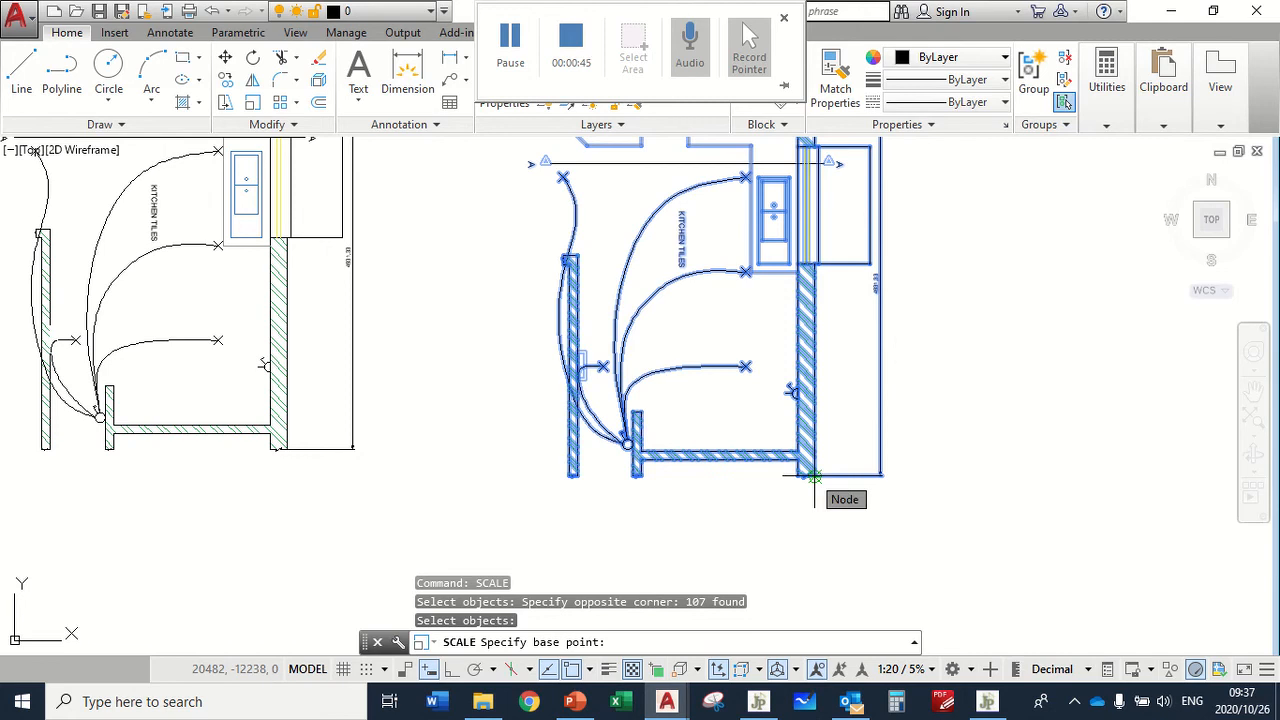
pyautogui.click(814, 478)
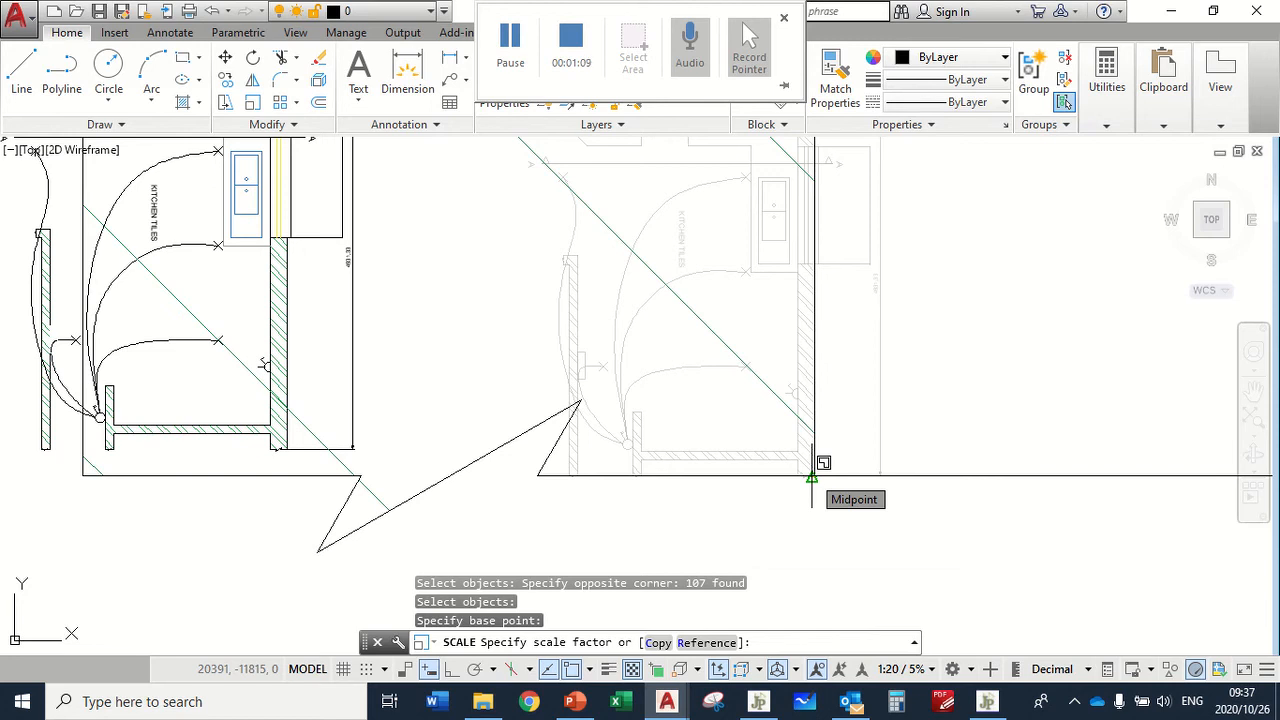
pyautogui.write('0.0')
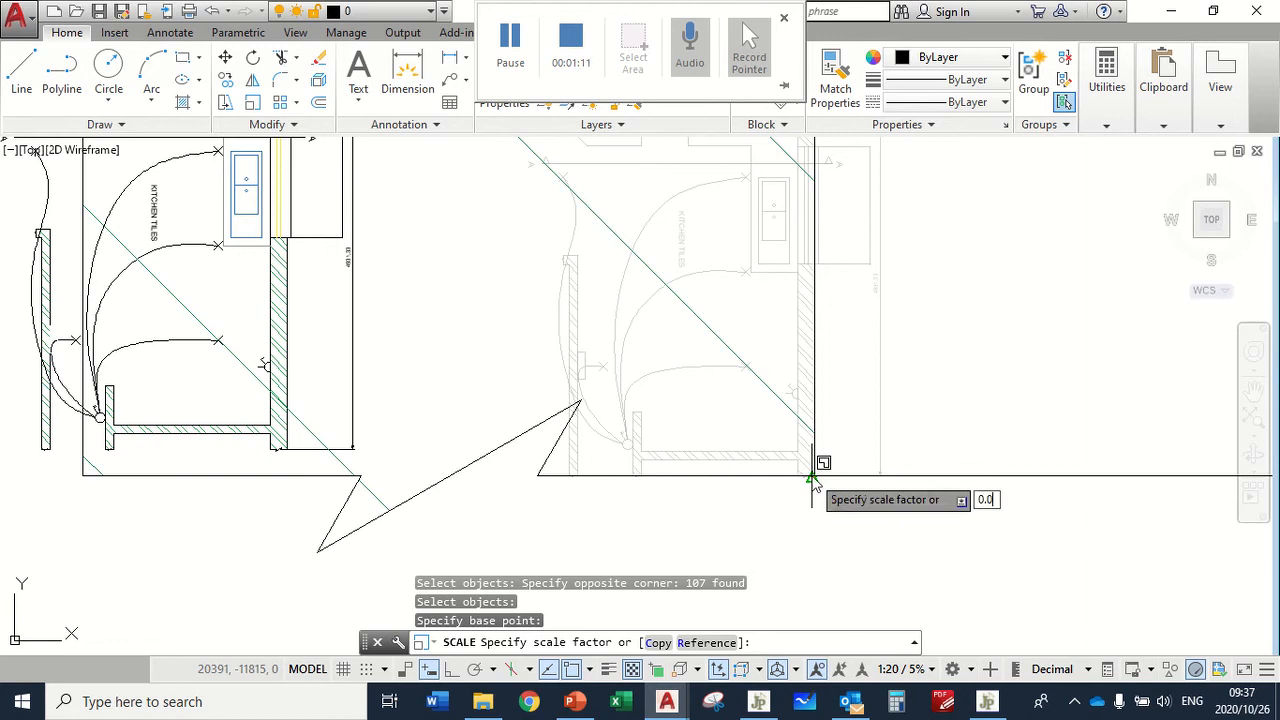
pyautogui.write('5')
pyautogui.press('Return')
# Step: Move the scaled plan's overall vertical dimension outward to the right so its text clears the walls and window
pyautogui.scroll(5, 787, 428)
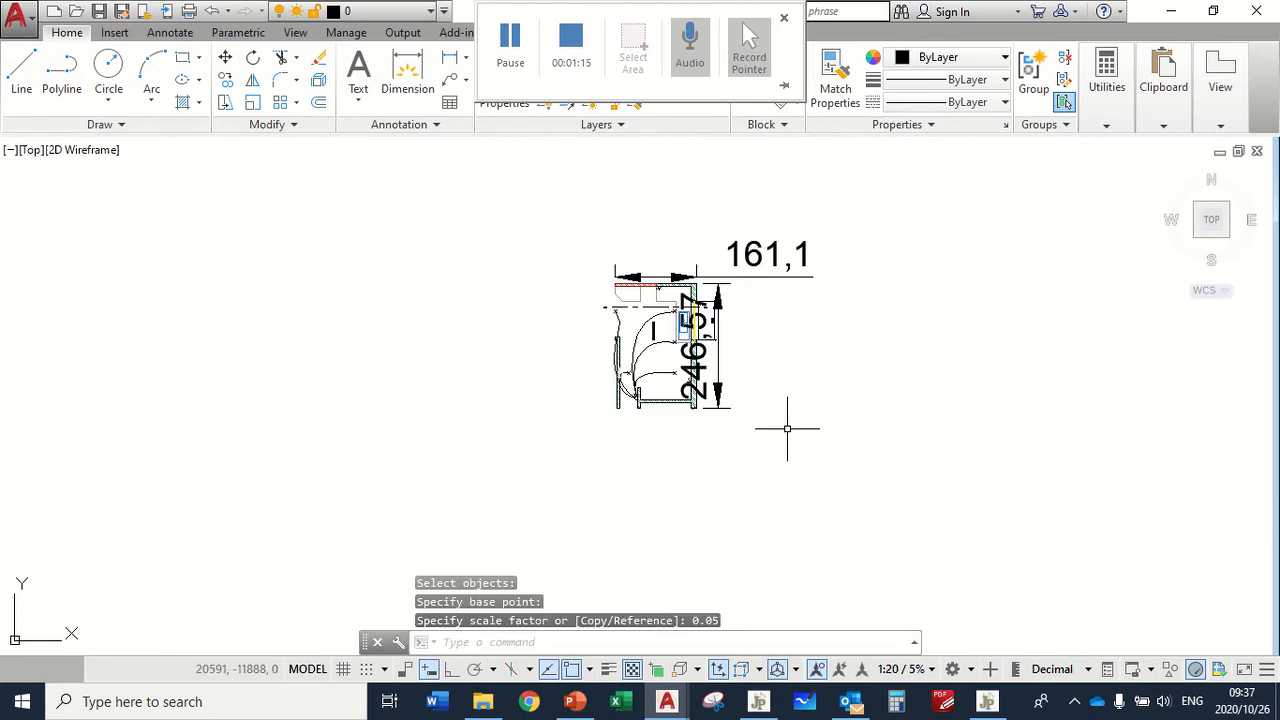
pyautogui.scroll(2, 757, 366)
pyautogui.click(681, 362)
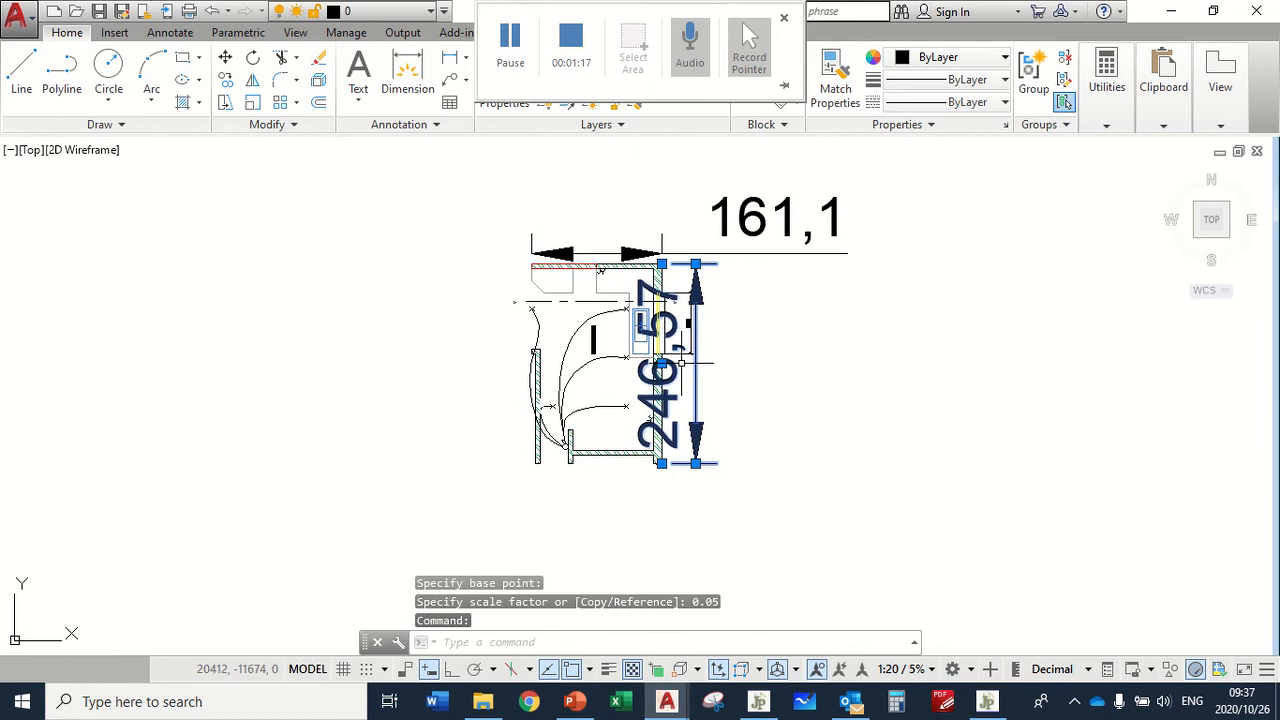
pyautogui.click(681, 362)
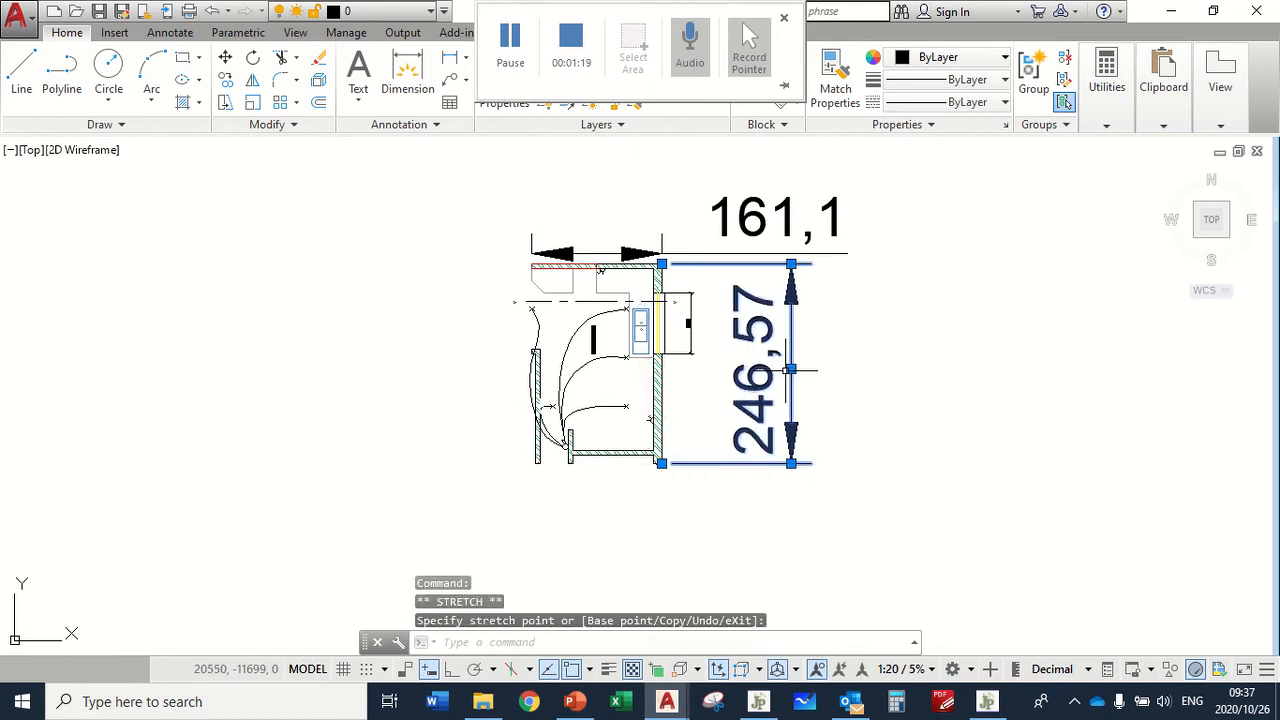
pyautogui.moveTo(909, 434); pyautogui.dragTo(980, 480, button='middle')
pyautogui.press('Escape')
pyautogui.scroll(2, 544, 313)
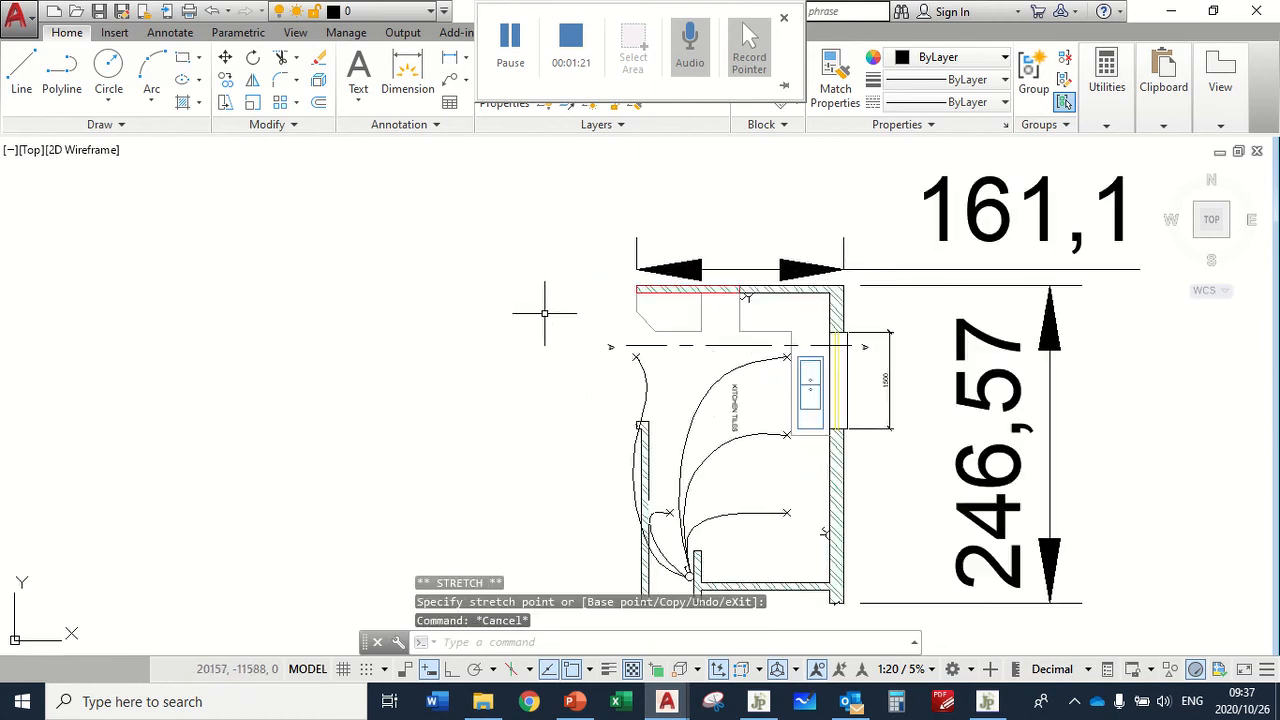
pyautogui.moveTo(687, 363); pyautogui.dragTo(660, 288, button='middle')
pyautogui.moveTo(781, 311); pyautogui.dragTo(754, 326, button='middle')
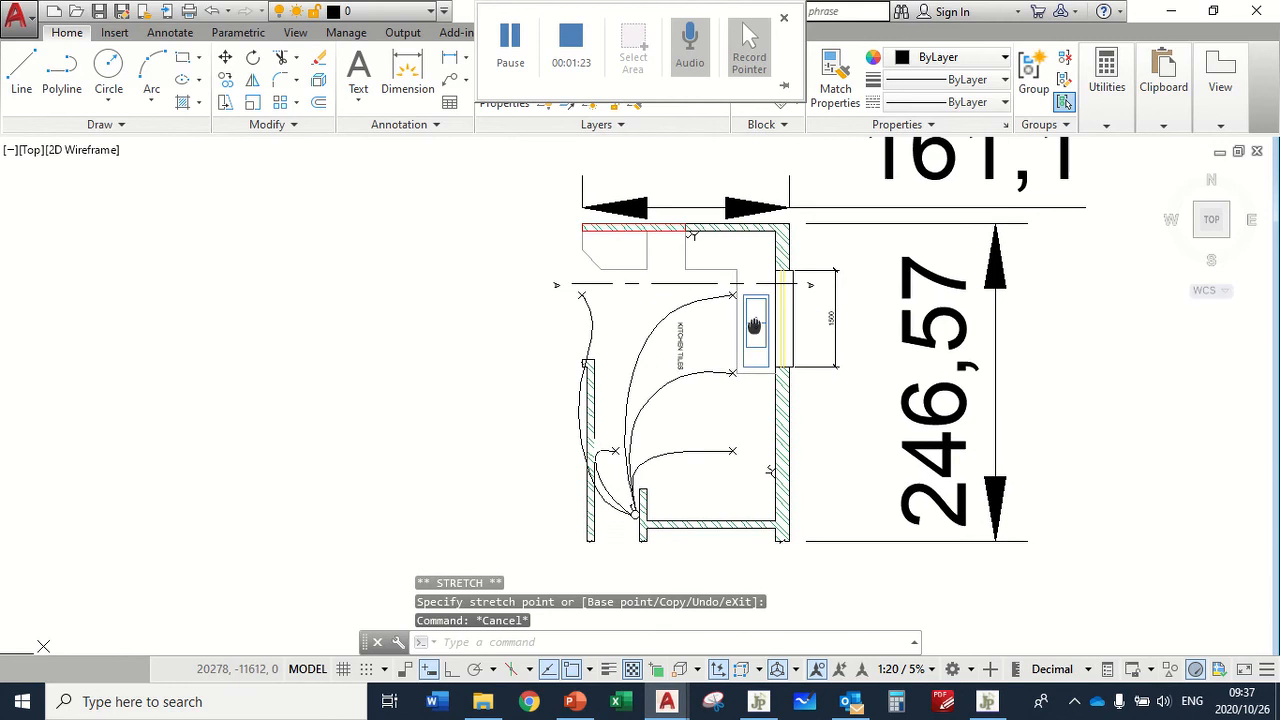
pyautogui.scroll(-2, 610, 398)
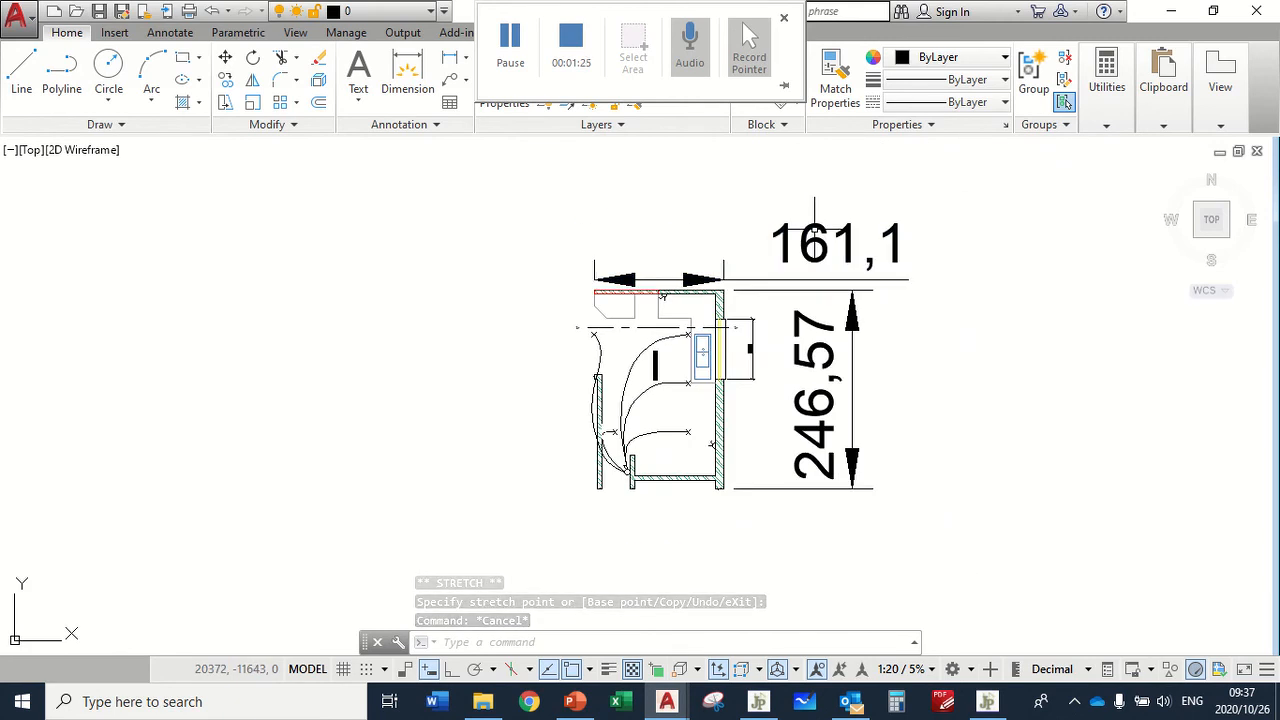
pyautogui.click(433, 130)
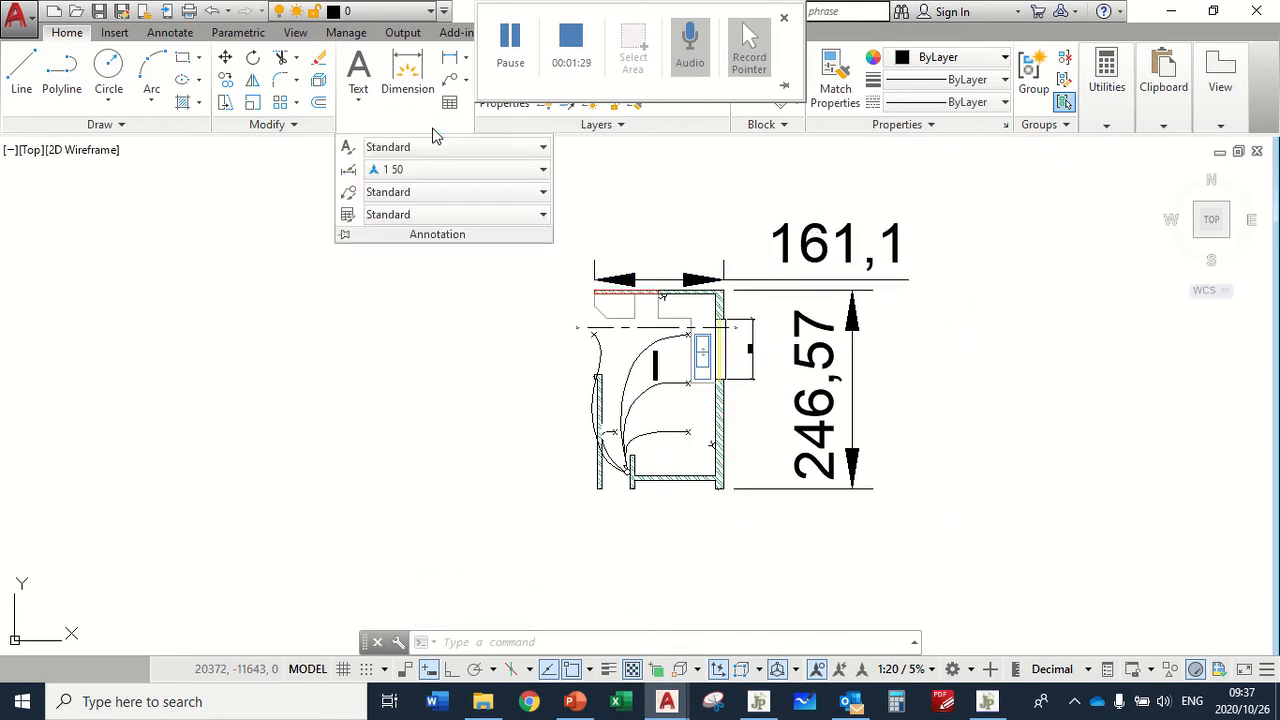
pyautogui.click(443, 178)
pyautogui.scroll(2, 477, 235)
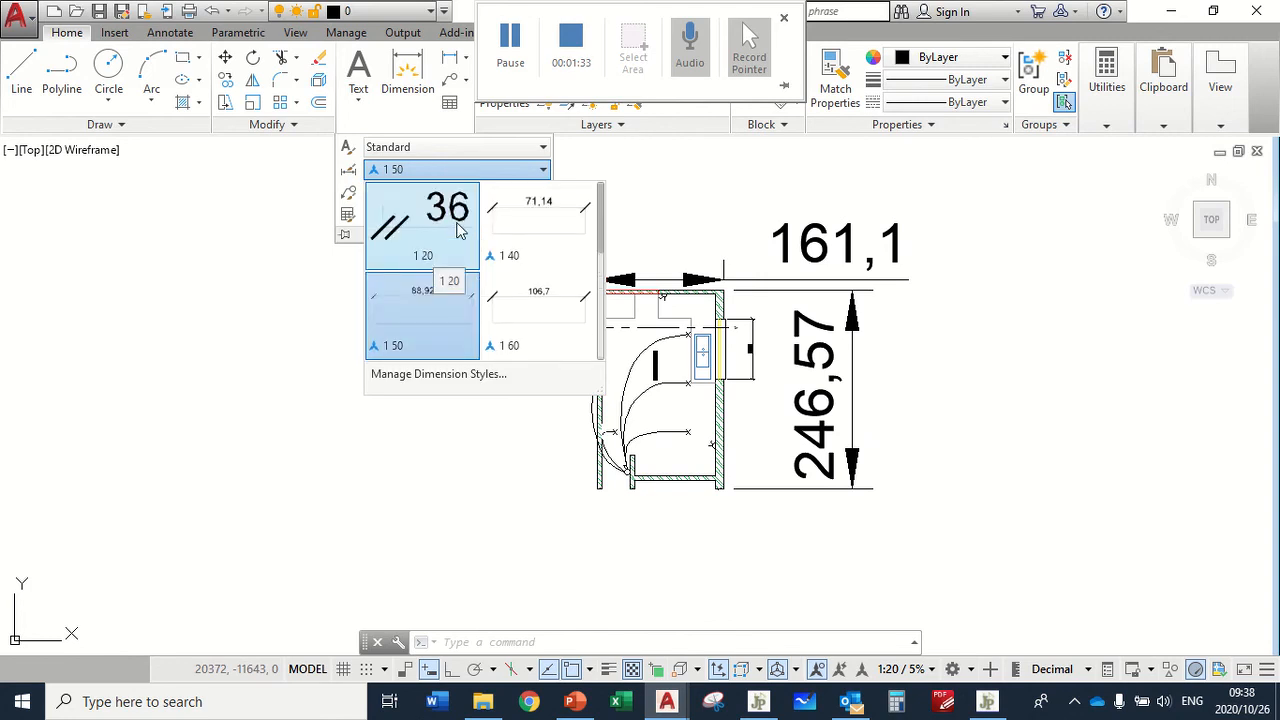
pyautogui.click(459, 230)
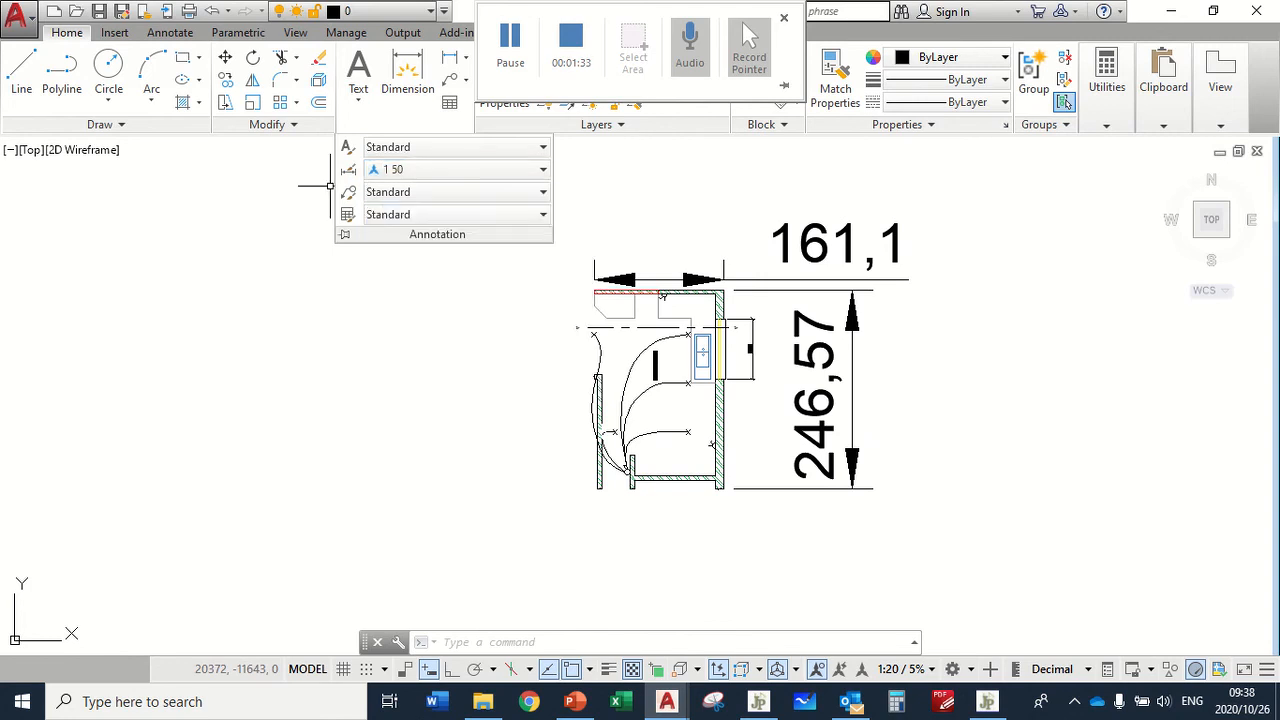
# Step: Apply the 1 20 dimension style to the scaled plan's overall horizontal and vertical dimensions
pyautogui.click(855, 233)
pyautogui.click(822, 330)
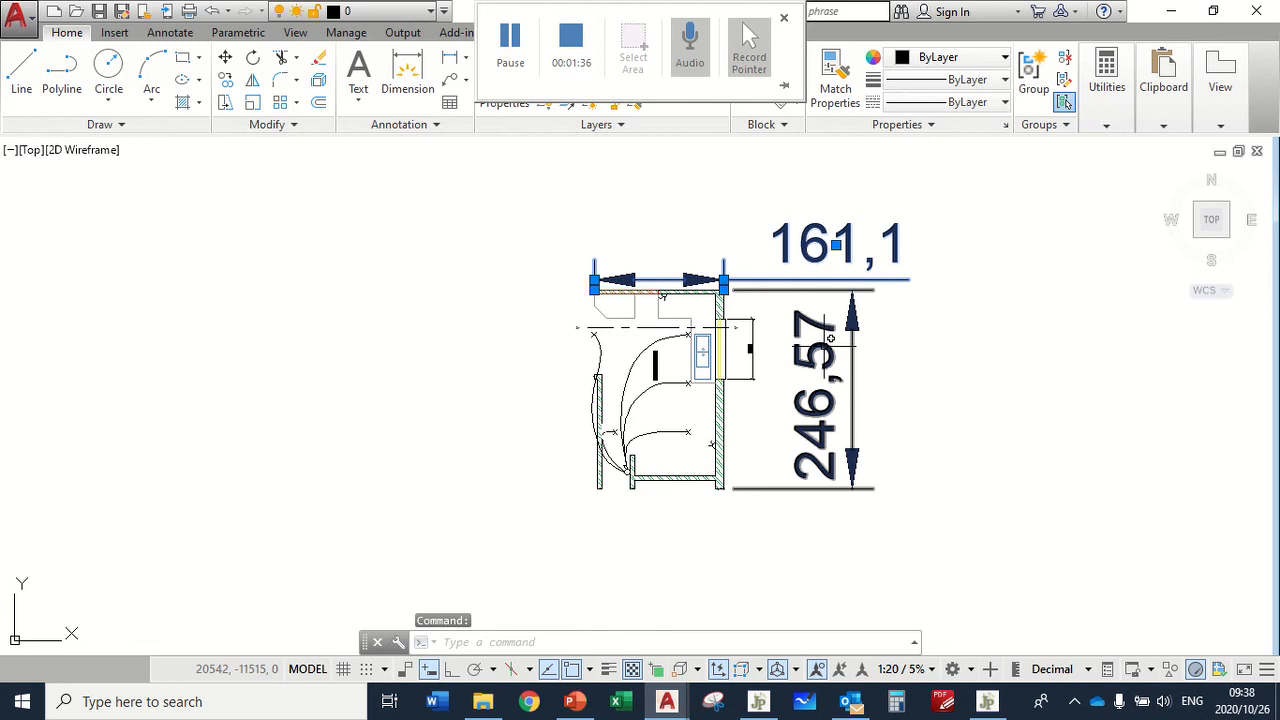
pyautogui.click(414, 127)
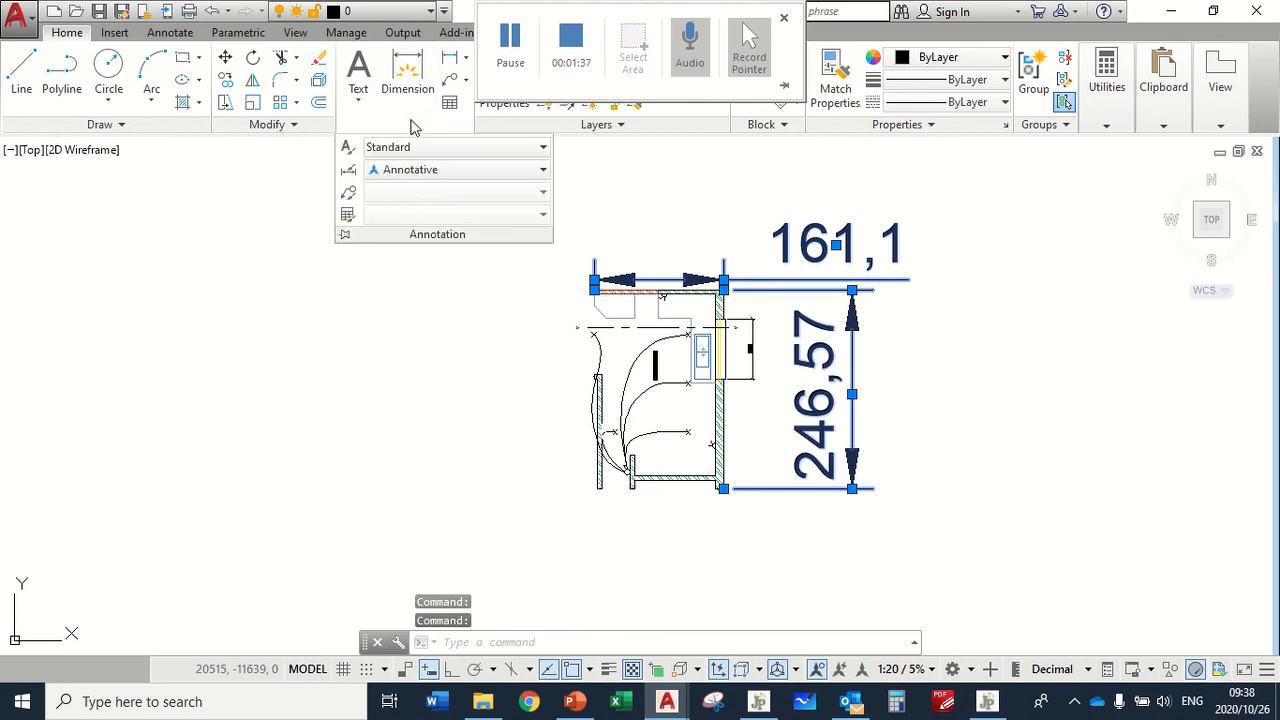
pyautogui.click(535, 173)
pyautogui.scroll(-2, 500, 250)
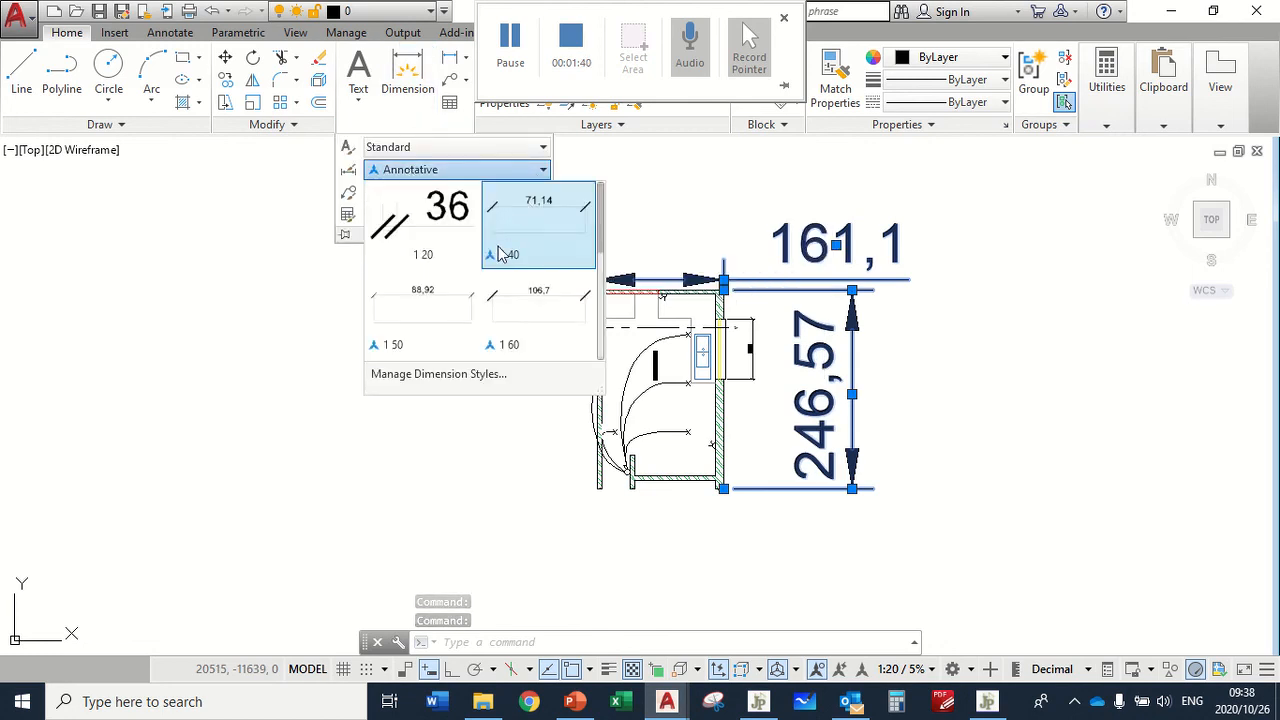
pyautogui.click(416, 234)
pyautogui.scroll(5, 500, 334)
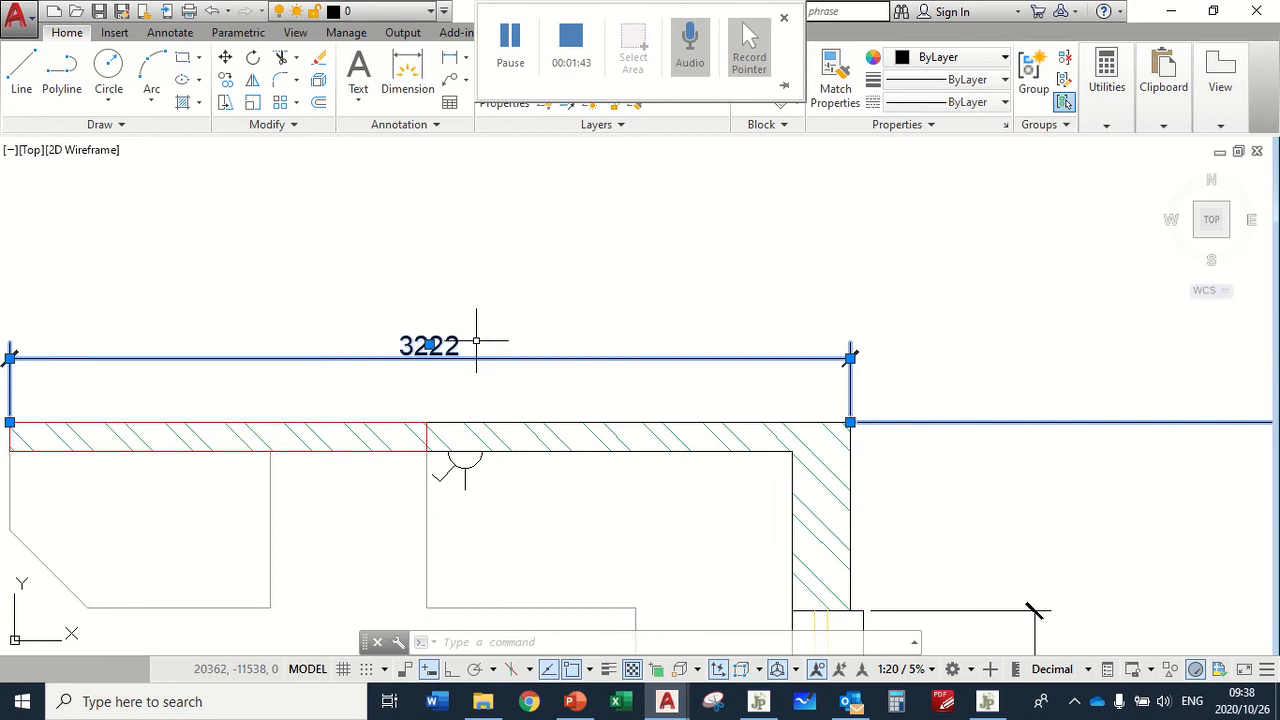
pyautogui.press('Escape')
# Step: Move the overall vertical dimension line closer to the plan, just outside the 1500 window dimension
pyautogui.scroll(-4, 500, 250)
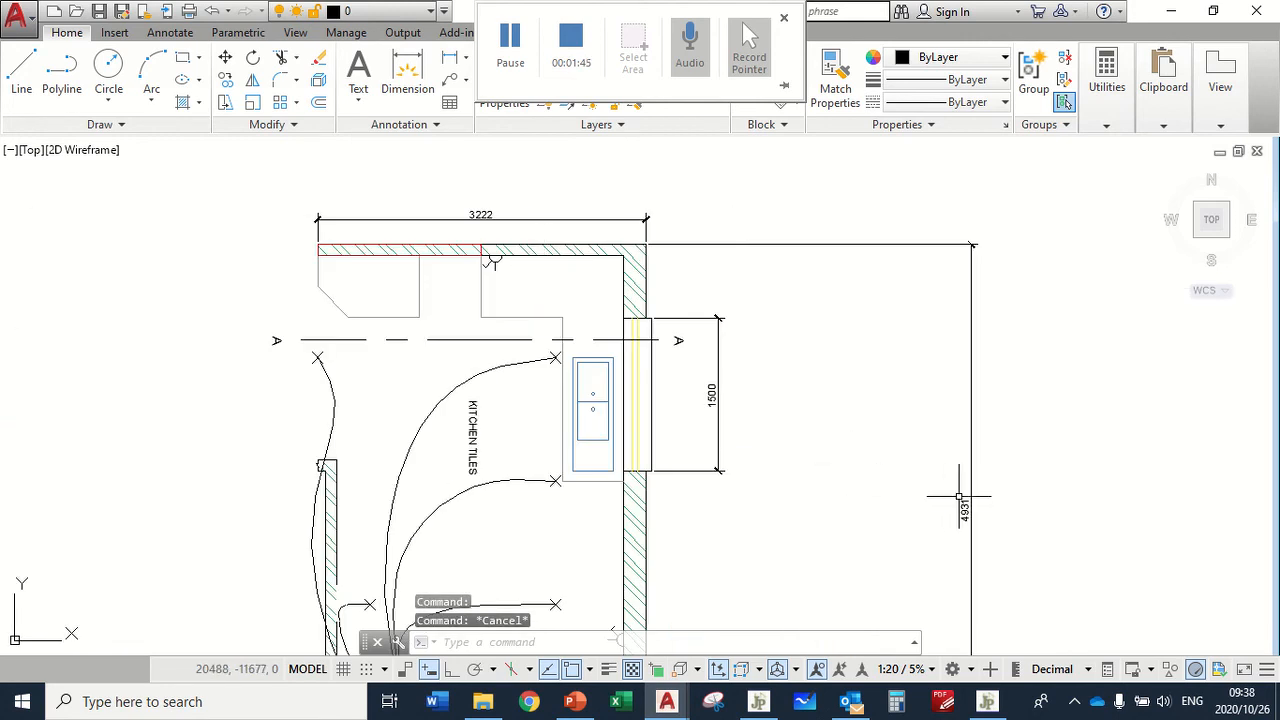
pyautogui.click(964, 505)
pyautogui.click(968, 508)
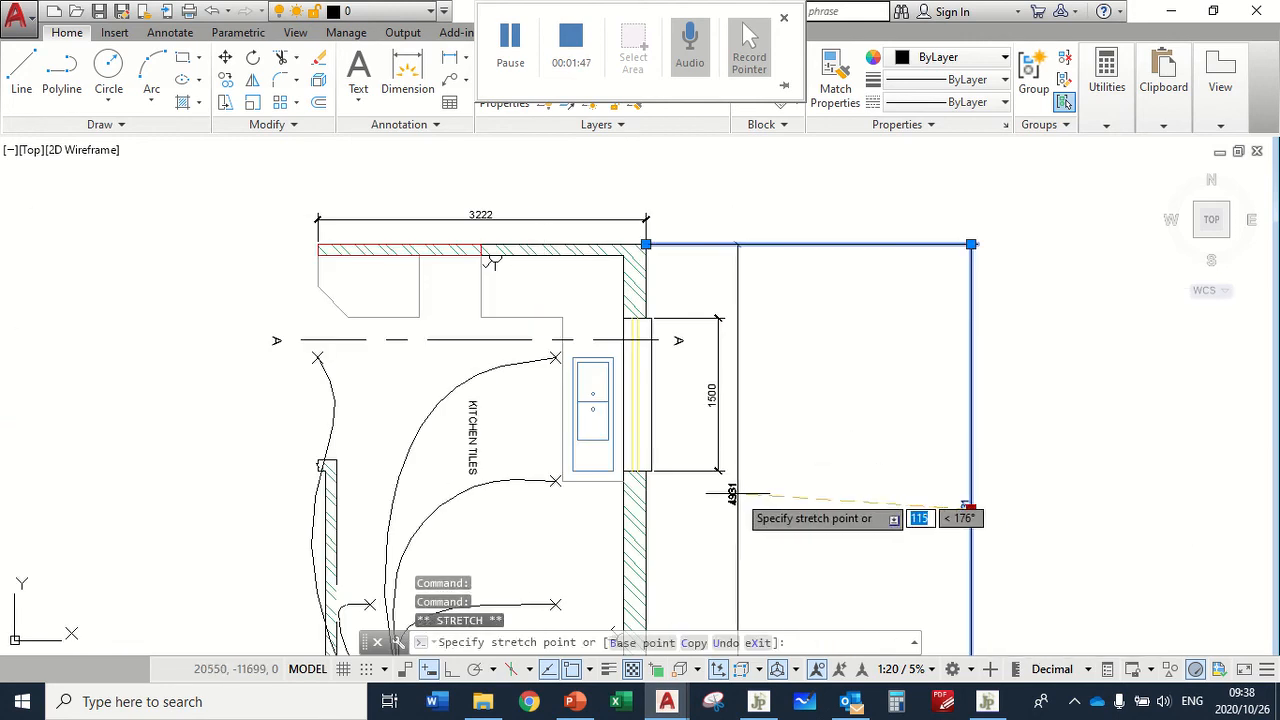
pyautogui.press('Escape')
pyautogui.scroll(-2, 1030, 365)
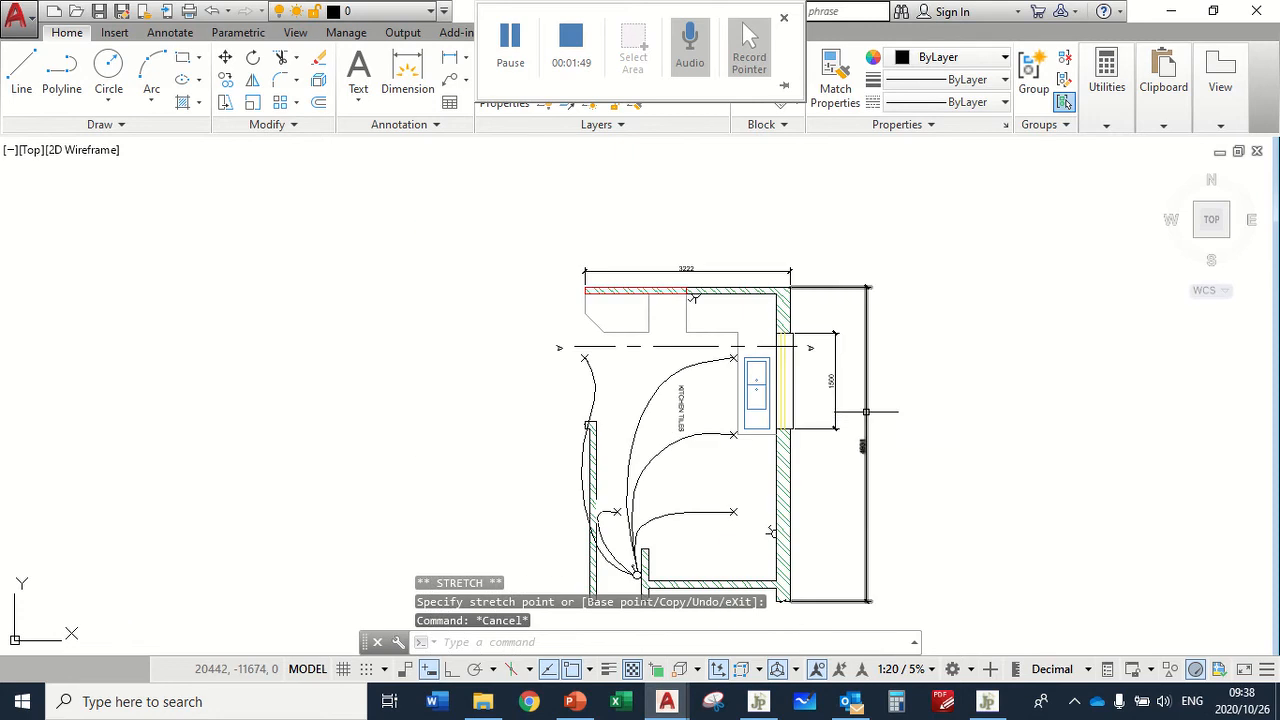
pyautogui.scroll(-2, 840, 380)
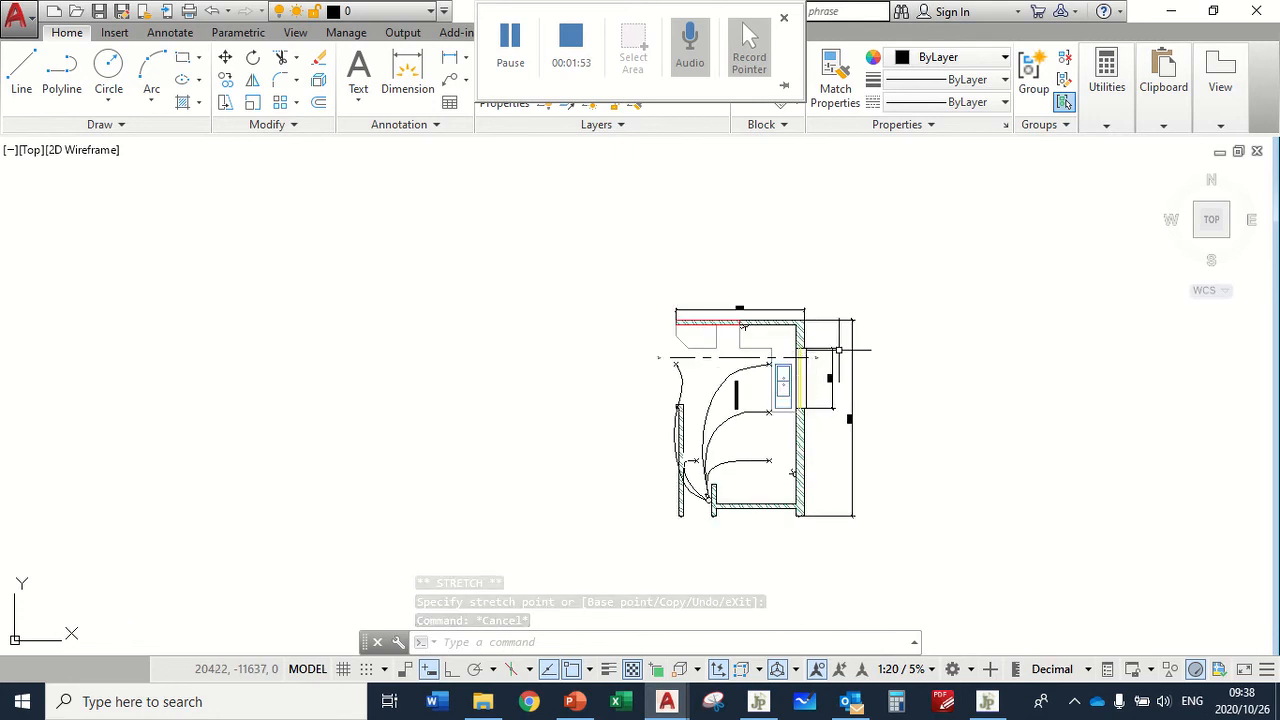
pyautogui.moveTo(457, 254); pyautogui.dragTo(514, 328, button='middle')
pyautogui.click(436, 124)
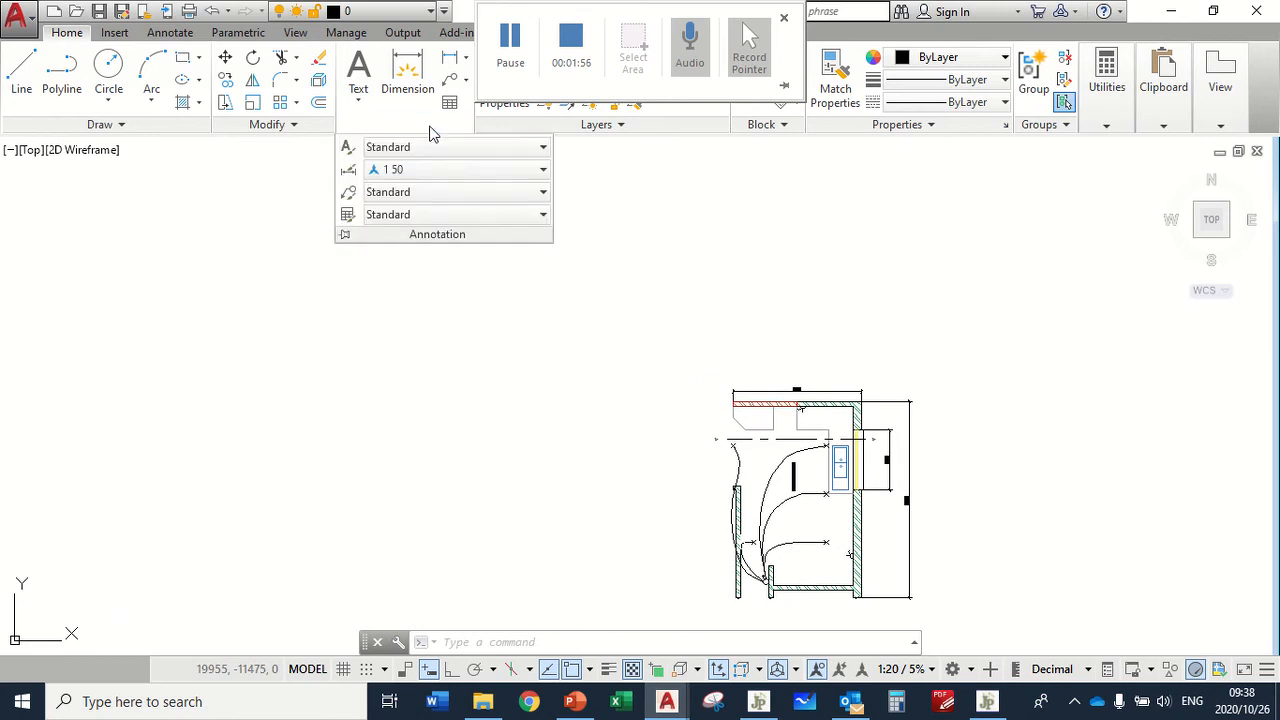
pyautogui.click(349, 171)
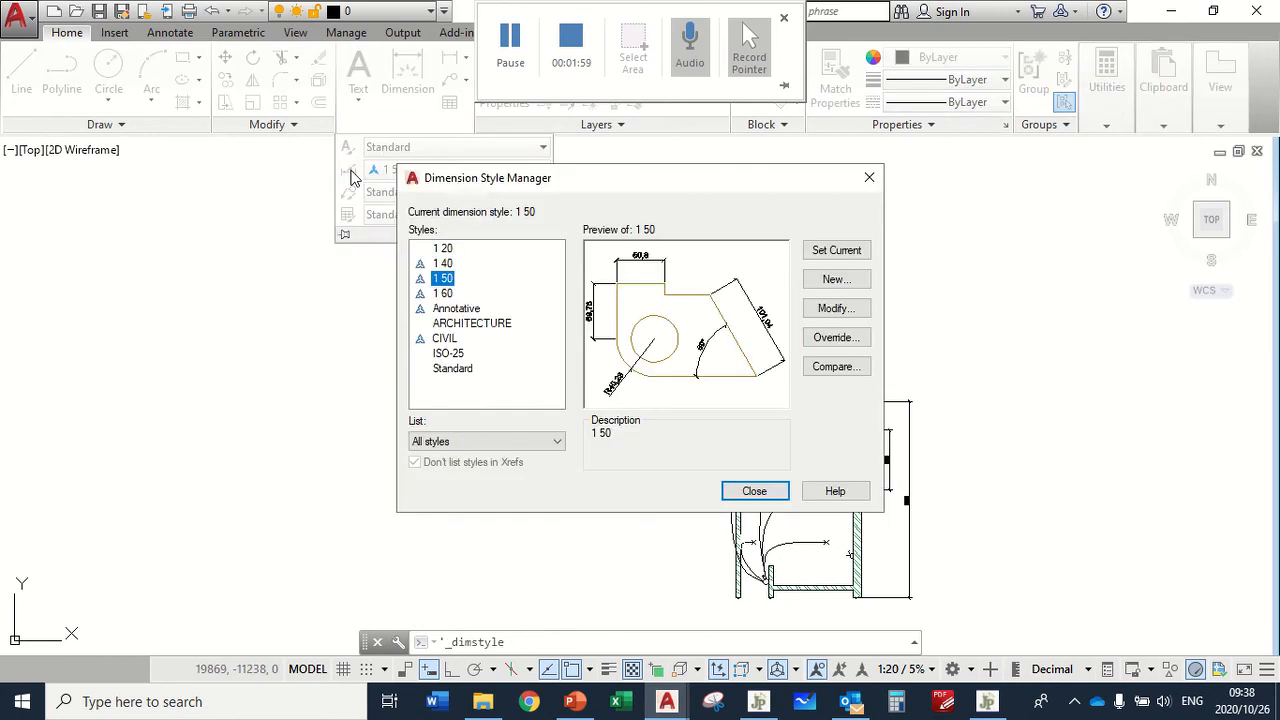
pyautogui.click(870, 178)
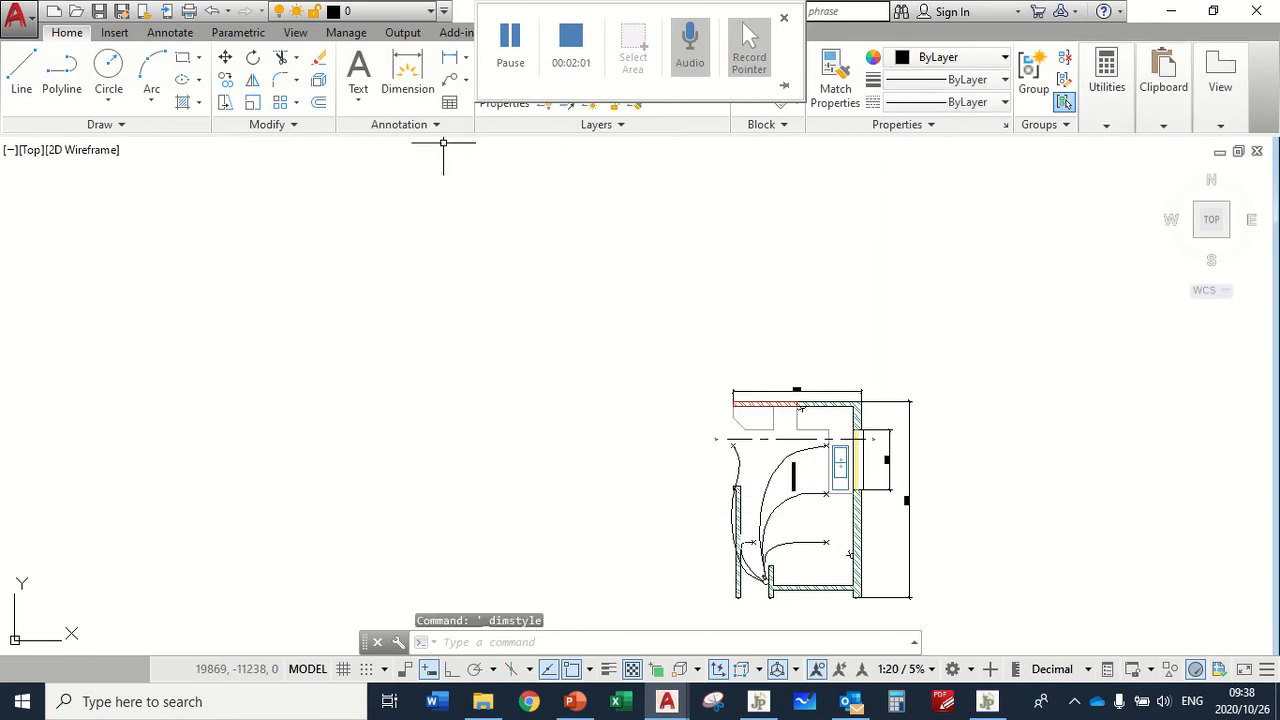
# Step: Create a new dimension style named ONE IS TO TWENTY for all dimensions, based on the 1 50 style
pyautogui.click(428, 124)
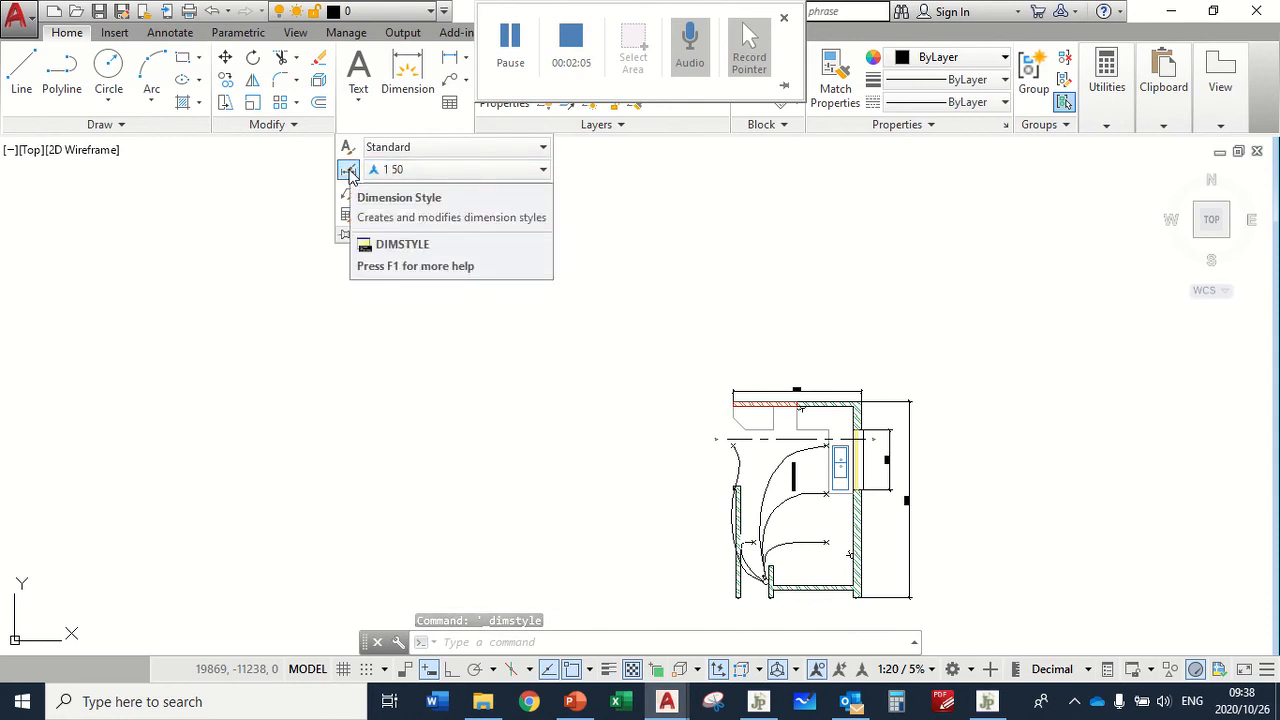
pyautogui.click(349, 172)
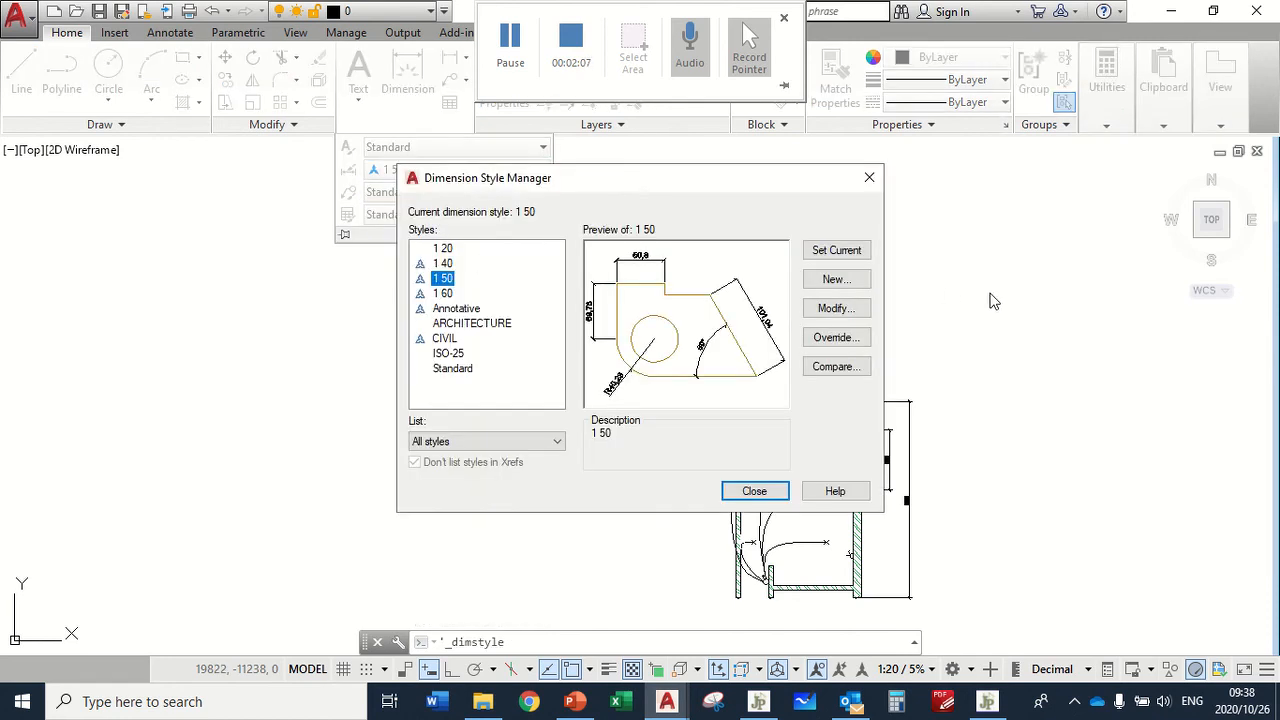
pyautogui.click(843, 284)
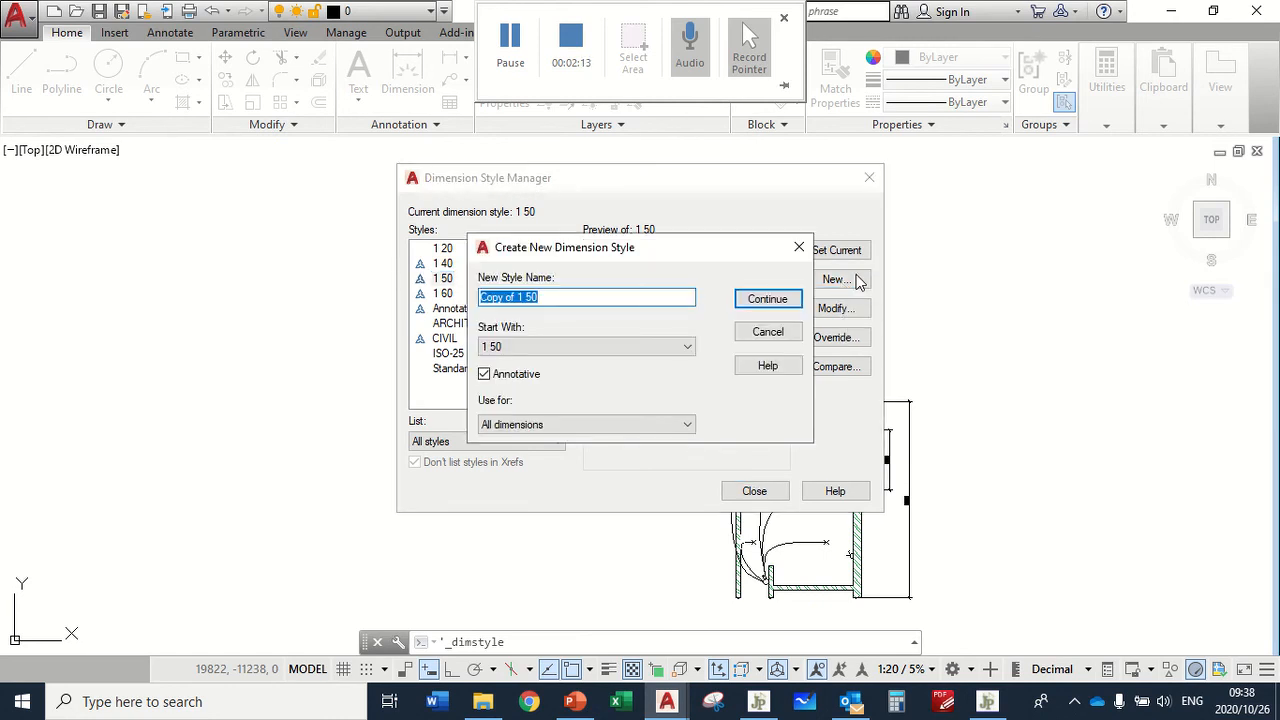
pyautogui.write('1')
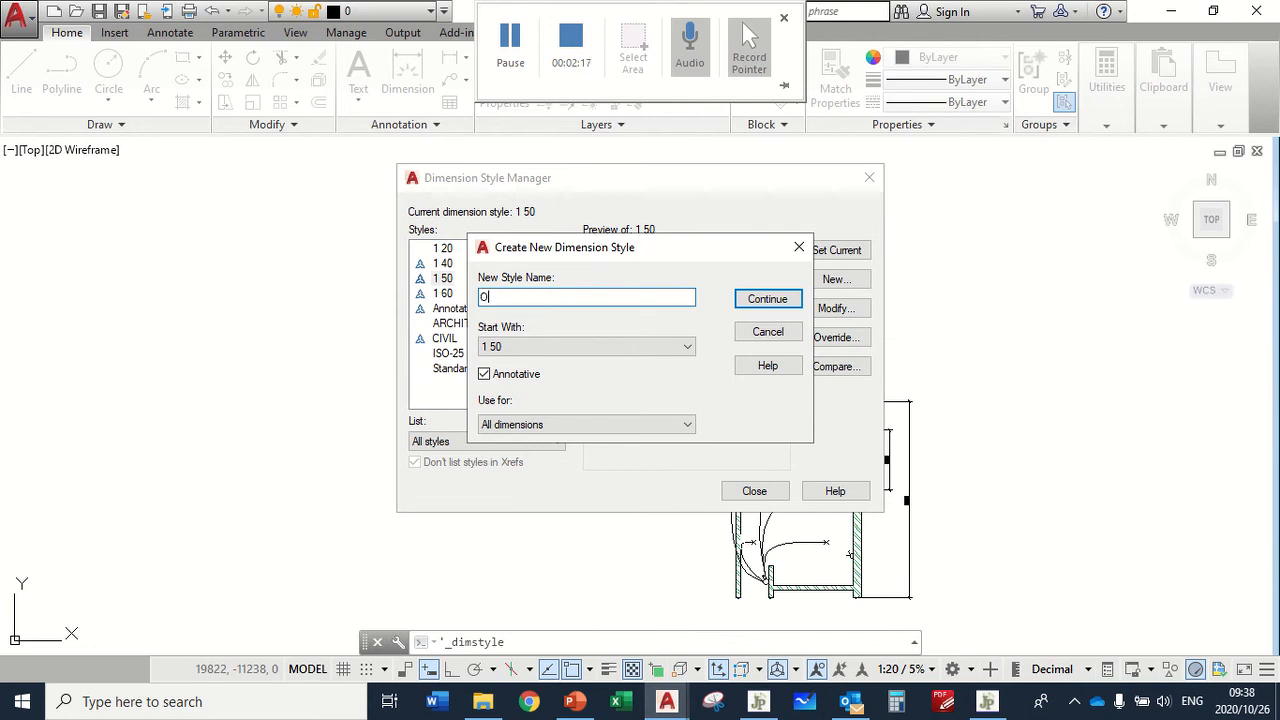
pyautogui.write('NE IS TO TWENTY')
pyautogui.click(767, 299)
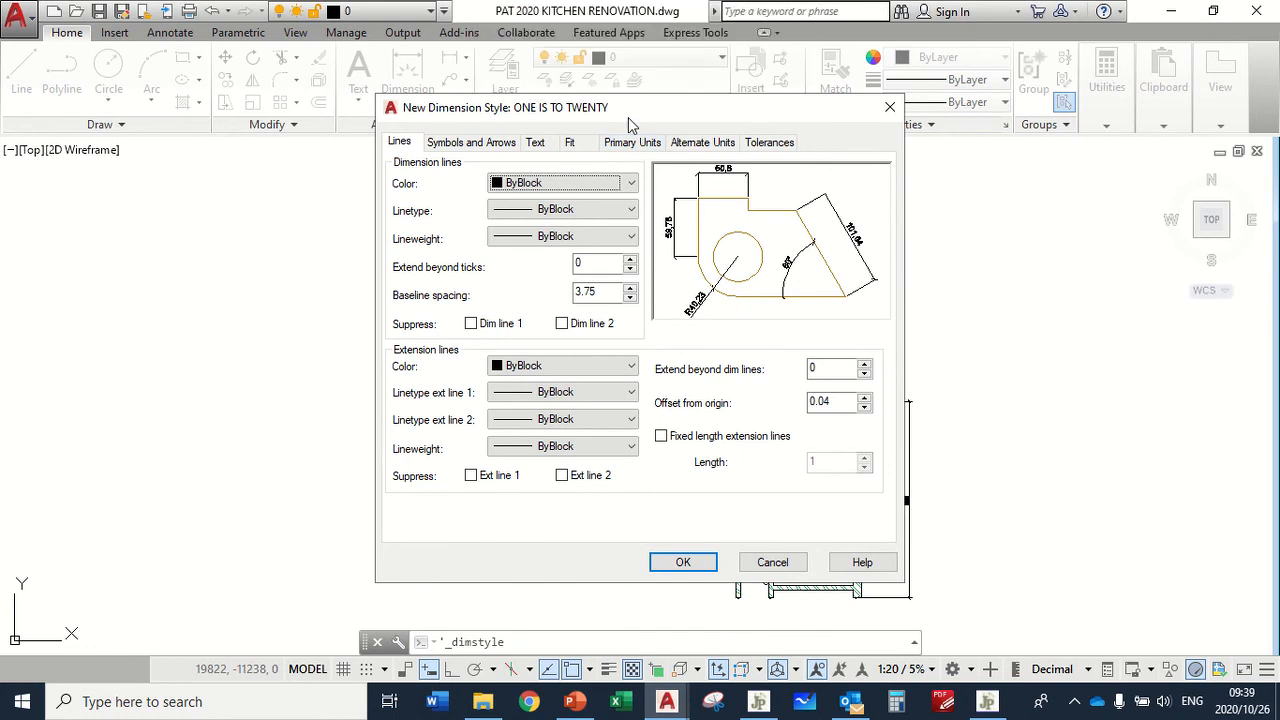
# Step: Set the measurement scale factor of the ONE IS TO TWENTY style to 20 in its primary units
pyautogui.click(645, 143)
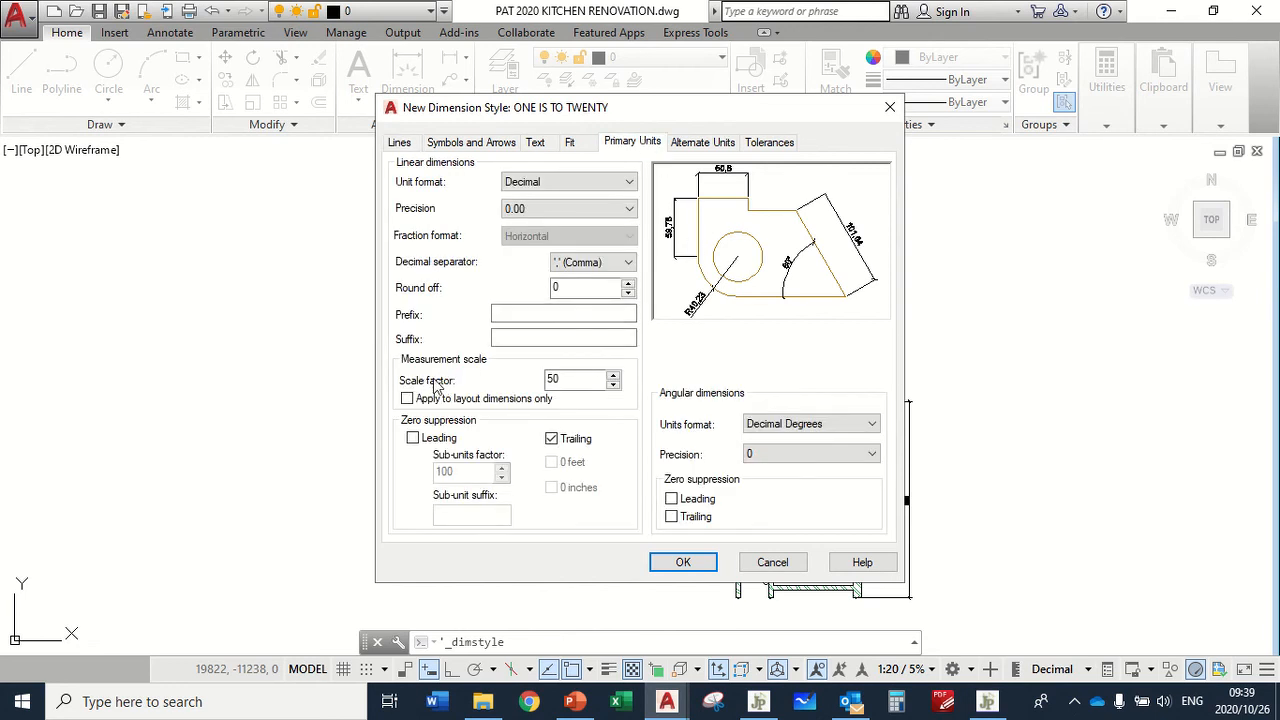
pyautogui.doubleClick(560, 380)
pyautogui.write('2')
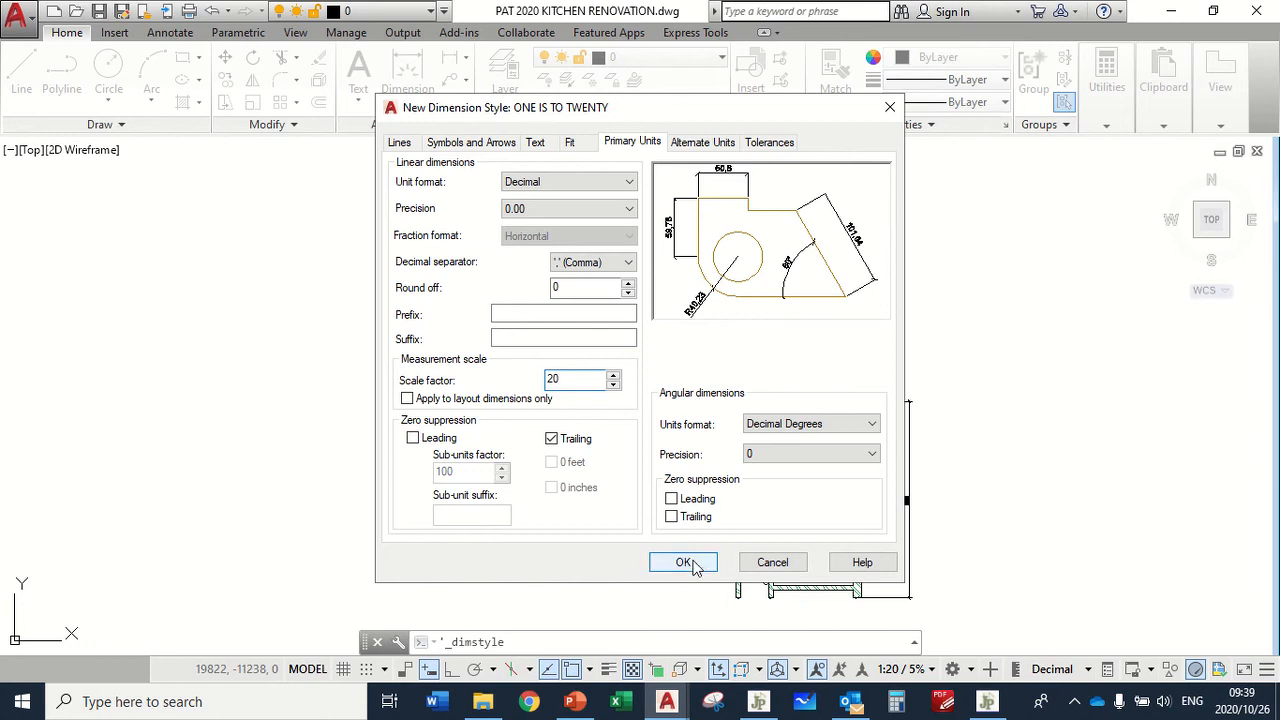
# Step: Review the new style's dimension line and arrowhead options, discard the style and leave the dimension style settings
pyautogui.click(401, 143)
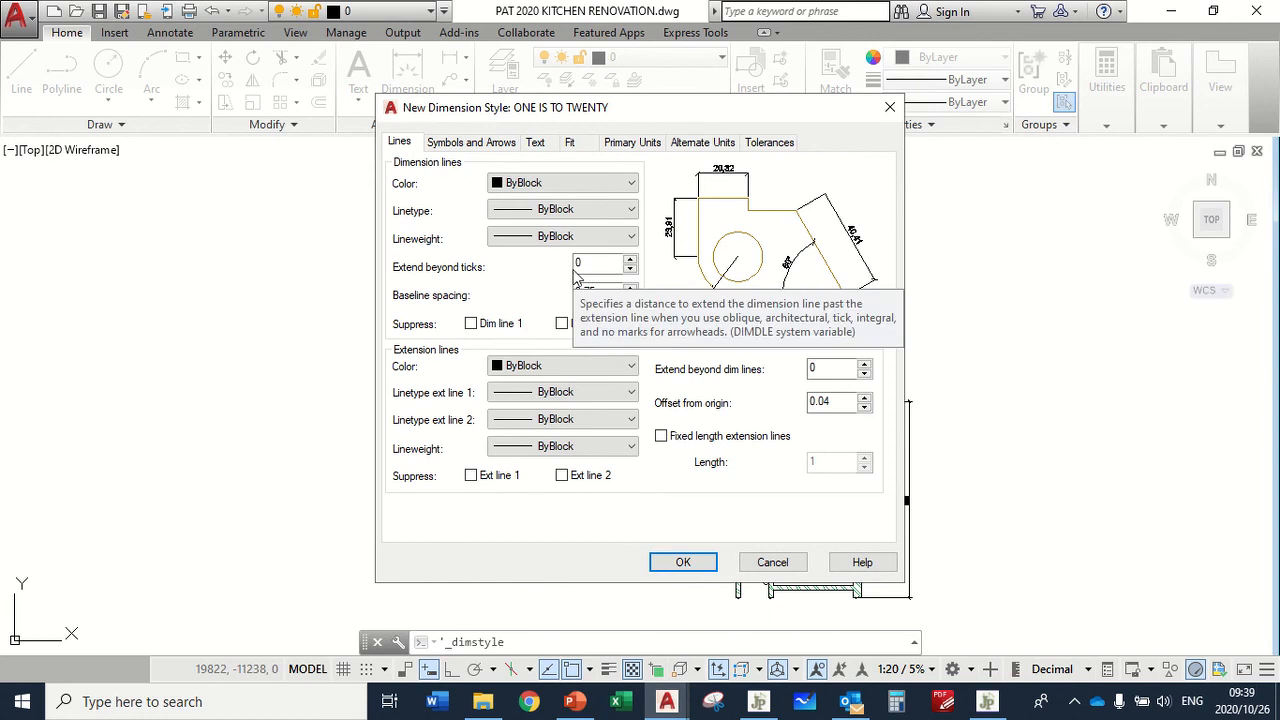
pyautogui.click(630, 210)
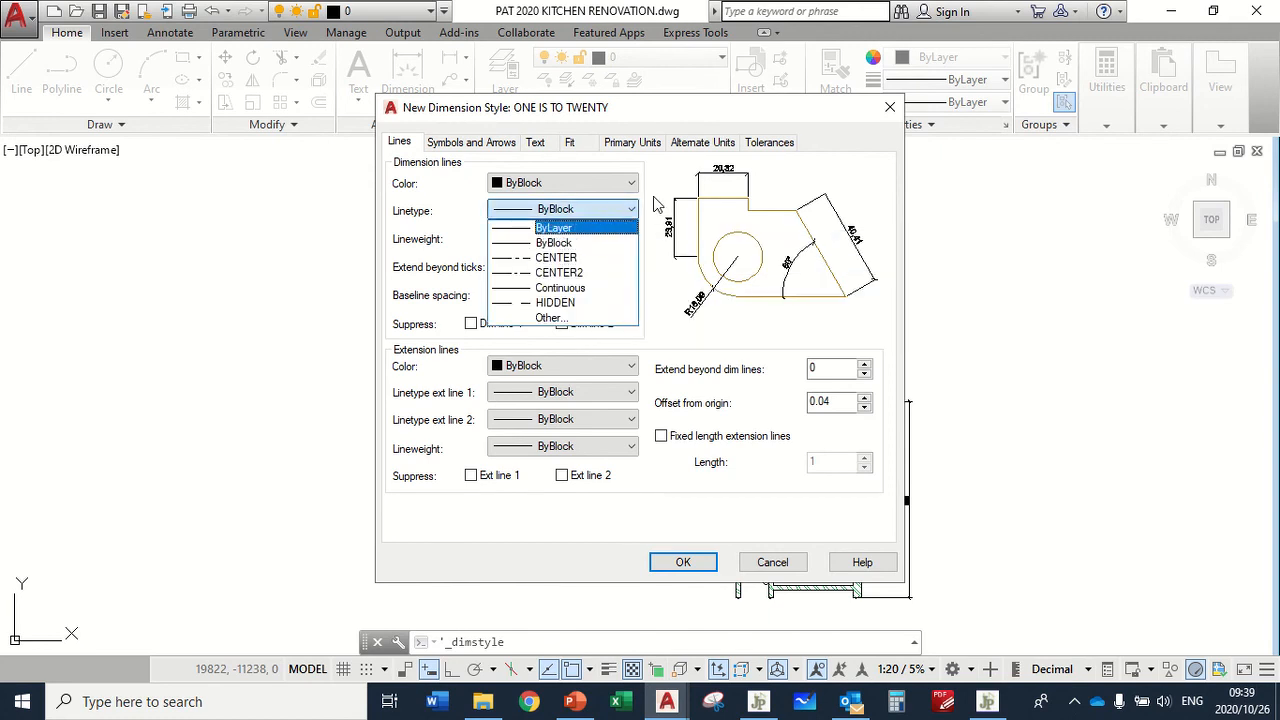
pyautogui.click(656, 204)
pyautogui.click(628, 184)
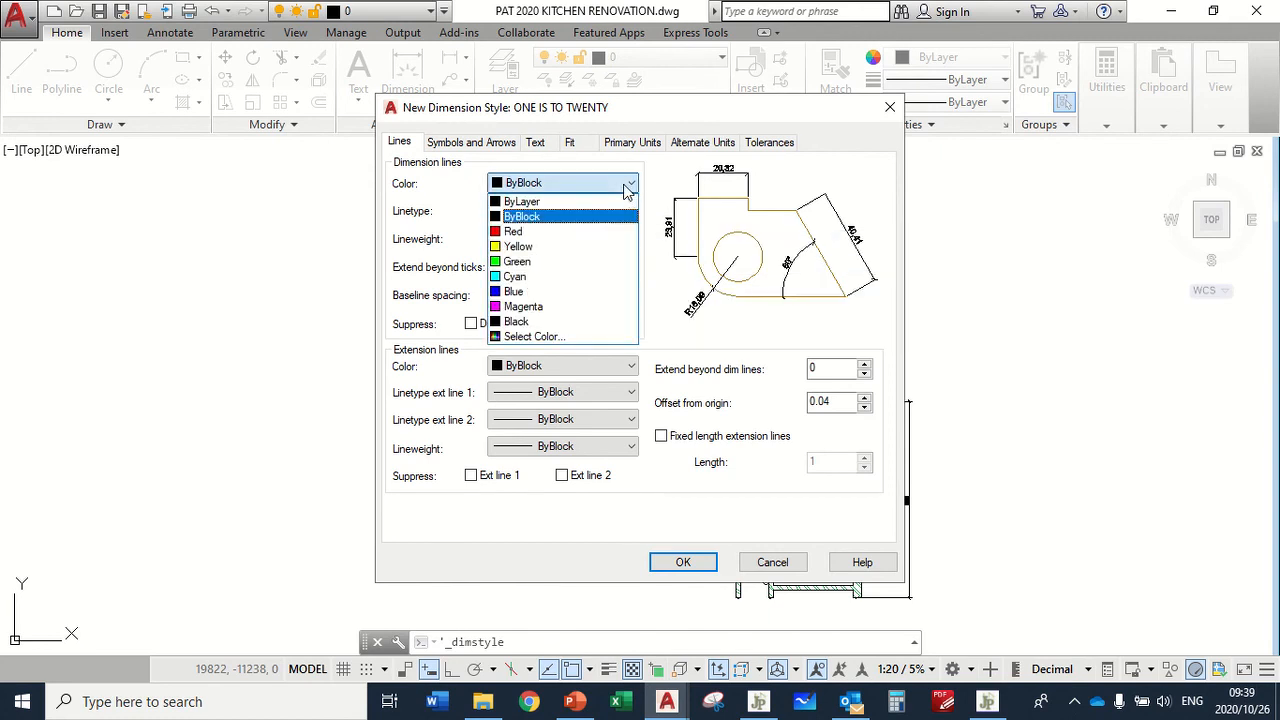
pyautogui.click(508, 146)
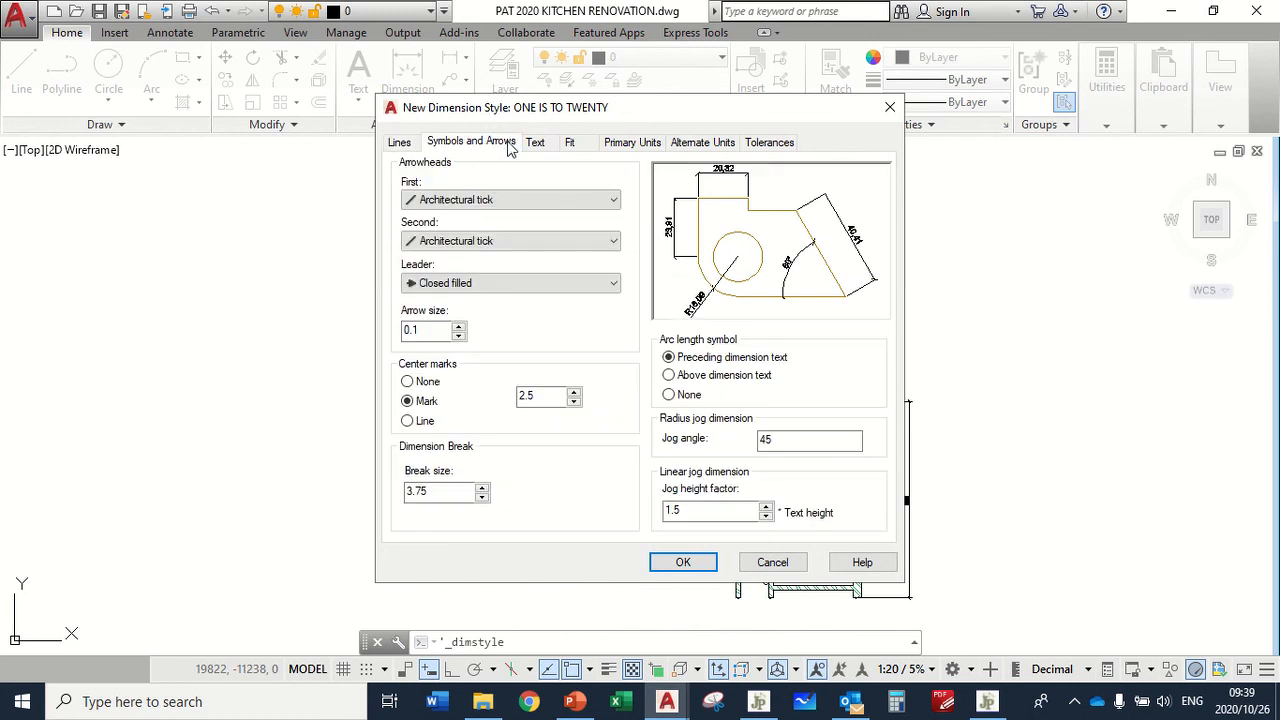
pyautogui.click(512, 205)
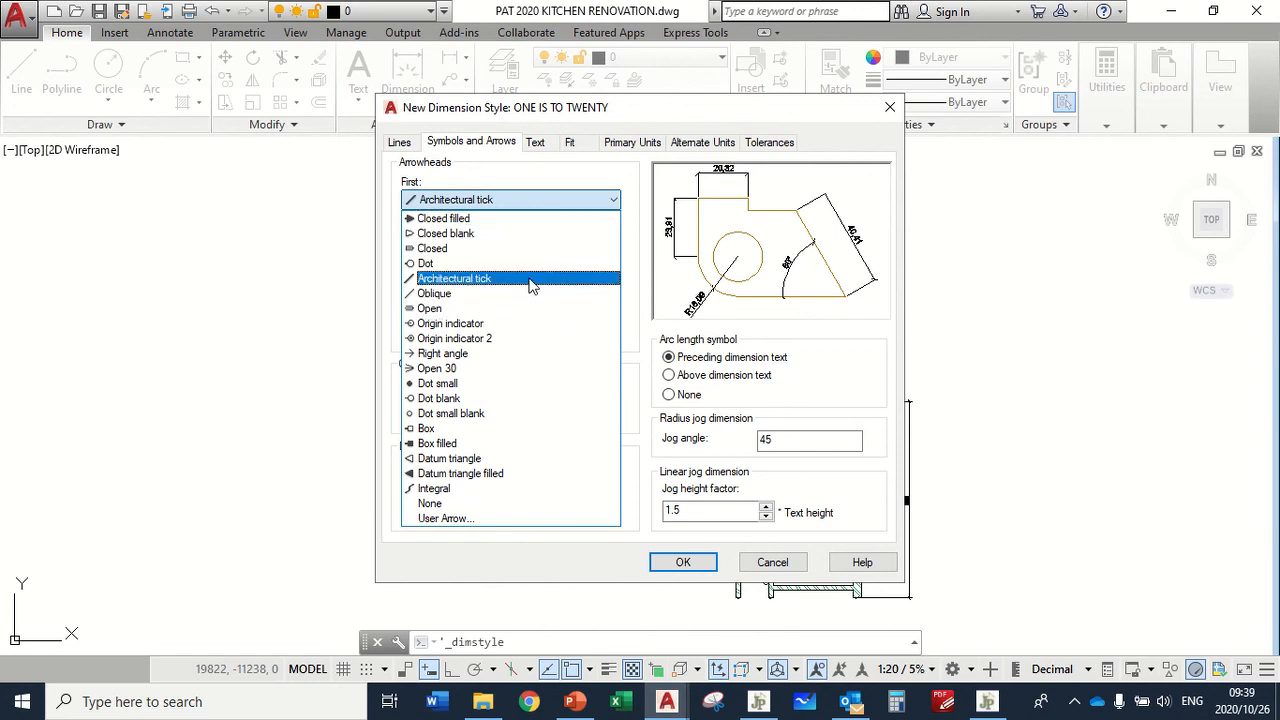
pyautogui.click(586, 176)
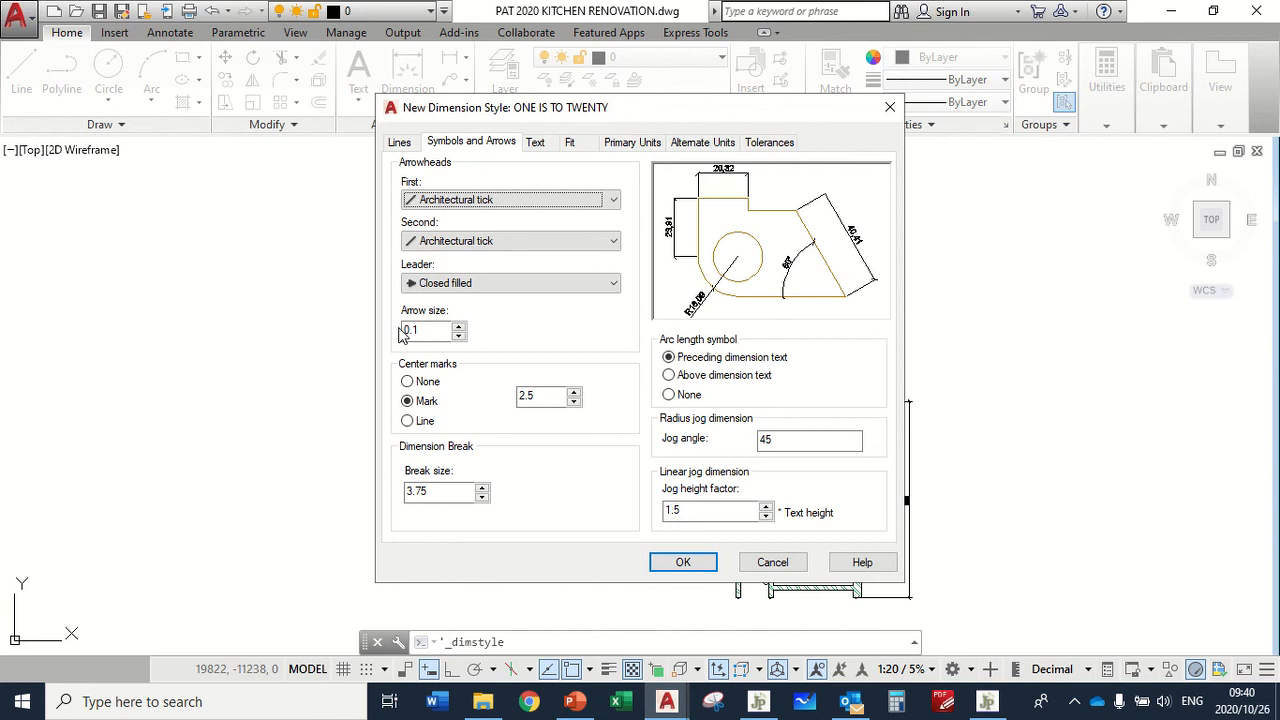
pyautogui.click(889, 107)
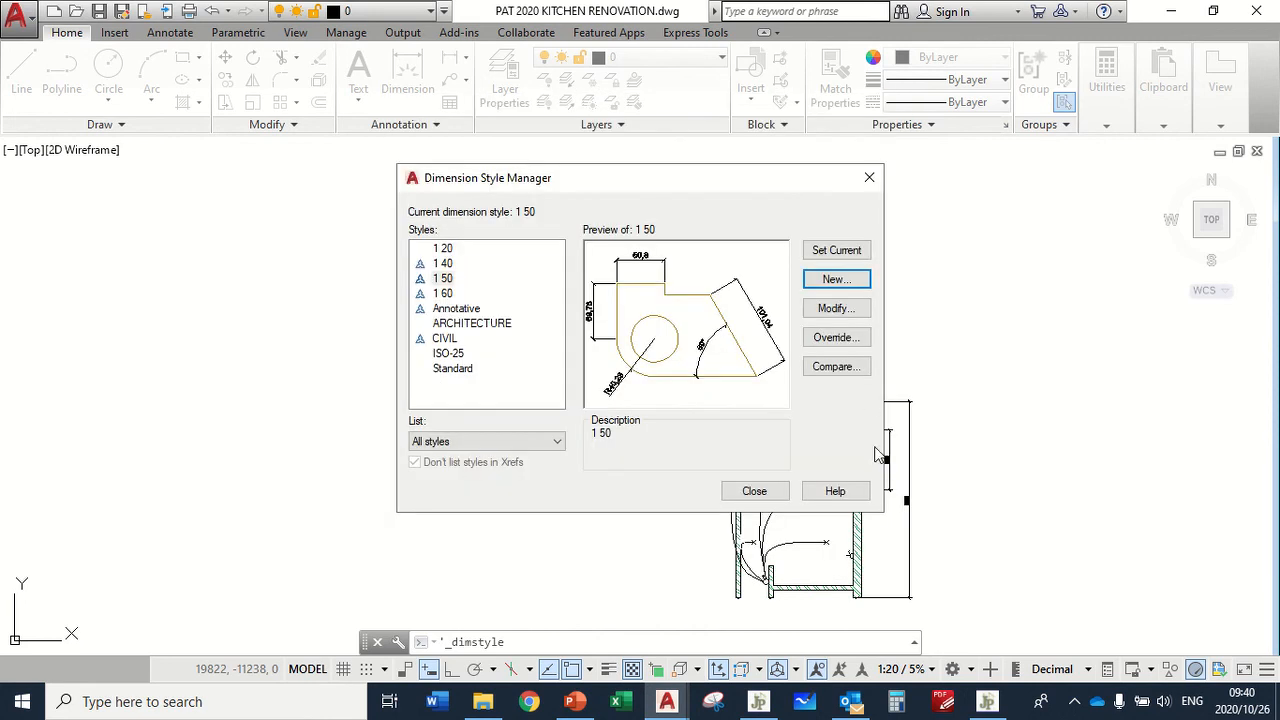
pyautogui.click(869, 177)
# Step: Examine the tick marks at the ends of the scaled plan's overall horizontal dimension
pyautogui.scroll(3, 879, 448)
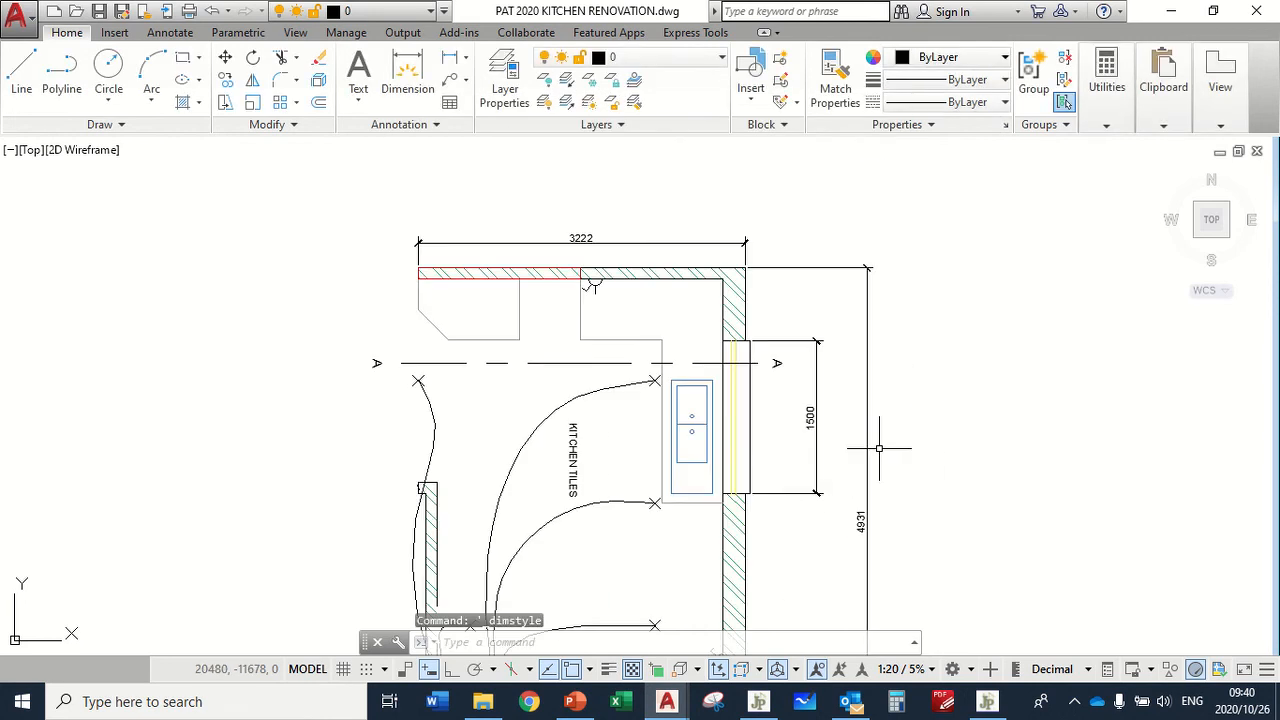
pyautogui.scroll(8, 879, 448)
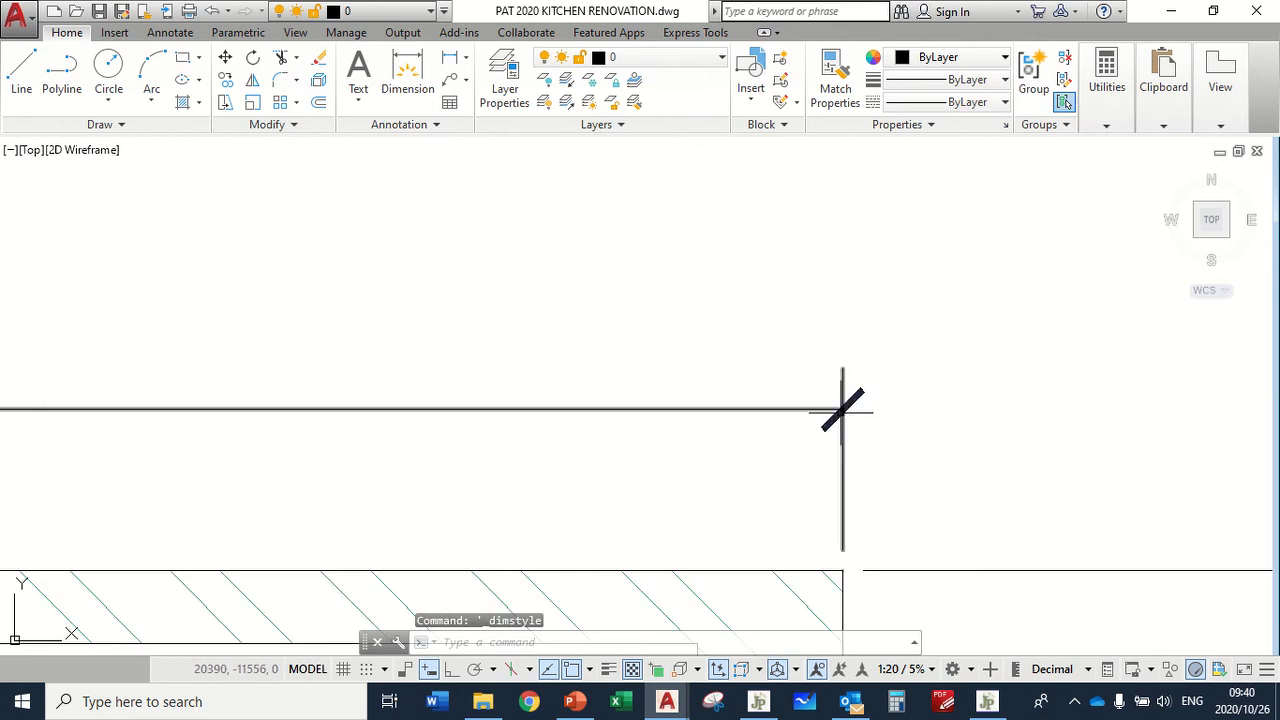
pyautogui.click(841, 412)
pyautogui.scroll(-5, 891, 453)
pyautogui.moveTo(925, 440); pyautogui.dragTo(960, 278, button='middle')
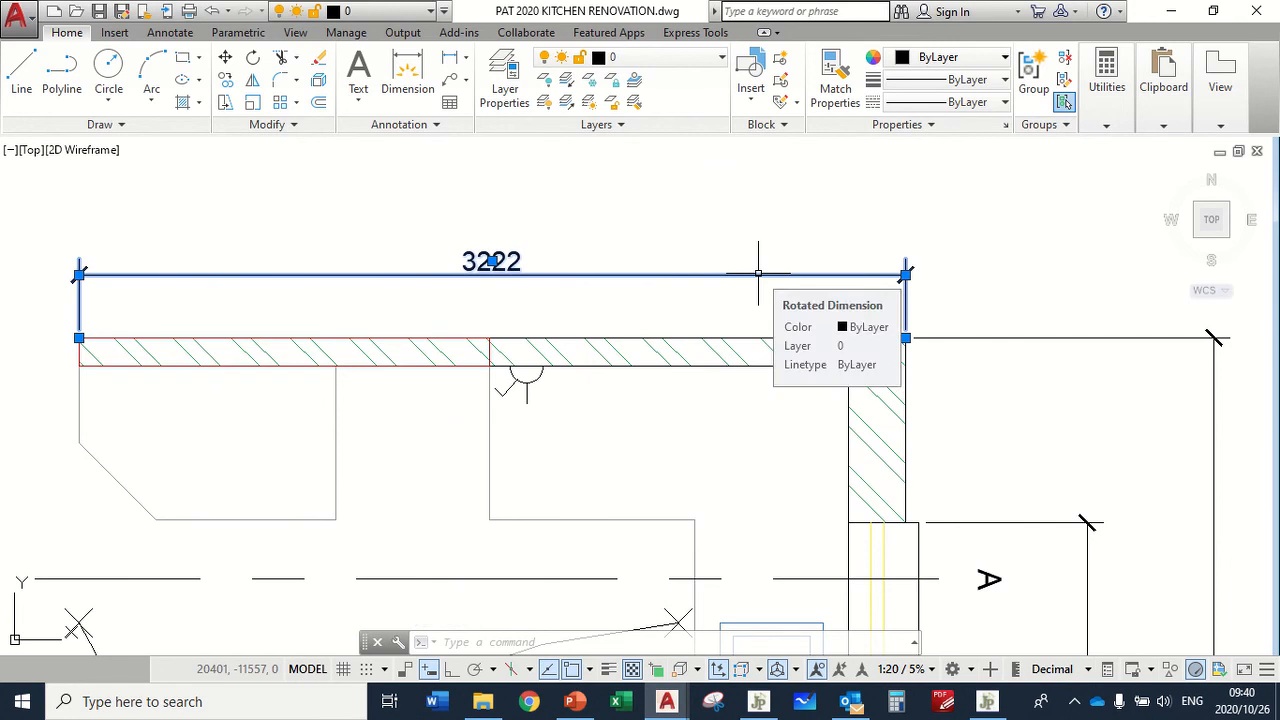
pyautogui.press('Escape')
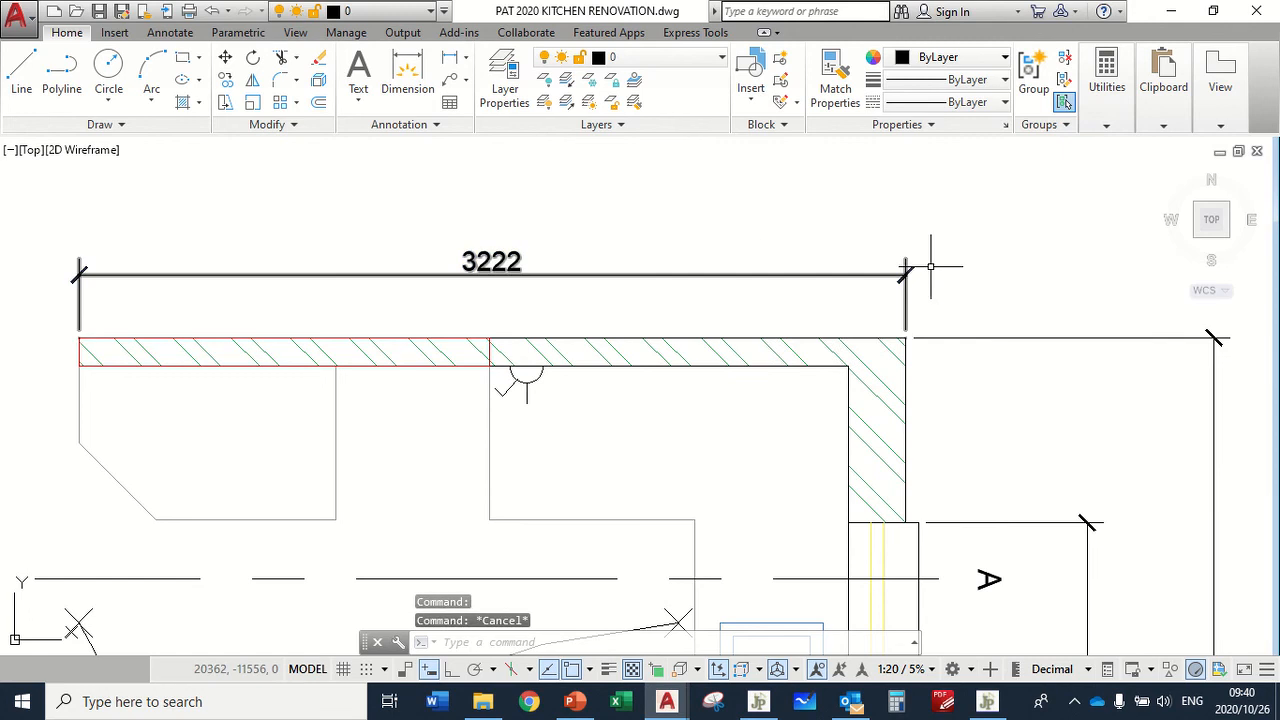
pyautogui.moveTo(904, 270)
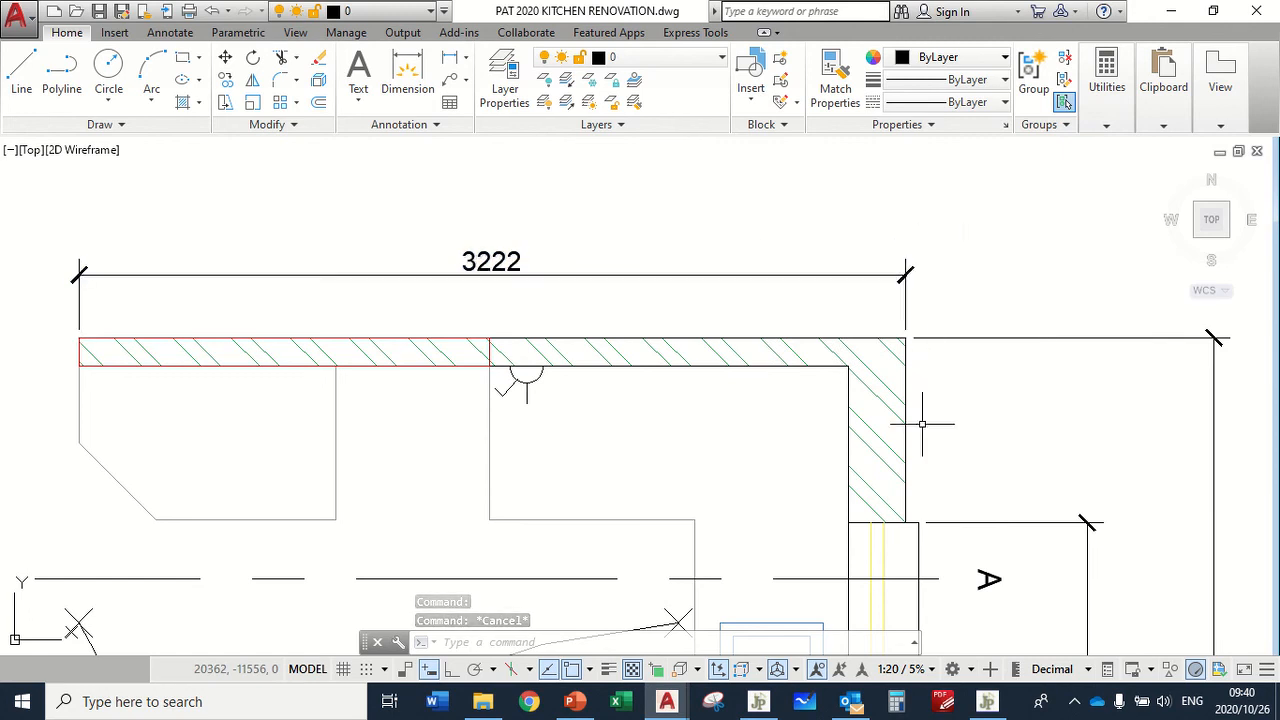
# Step: Inspect the scaled plan's overall vertical dimension and the window dimension beside it
pyautogui.scroll(-4, 928, 424)
pyautogui.moveTo(929, 424); pyautogui.dragTo(867, 286, button='middle')
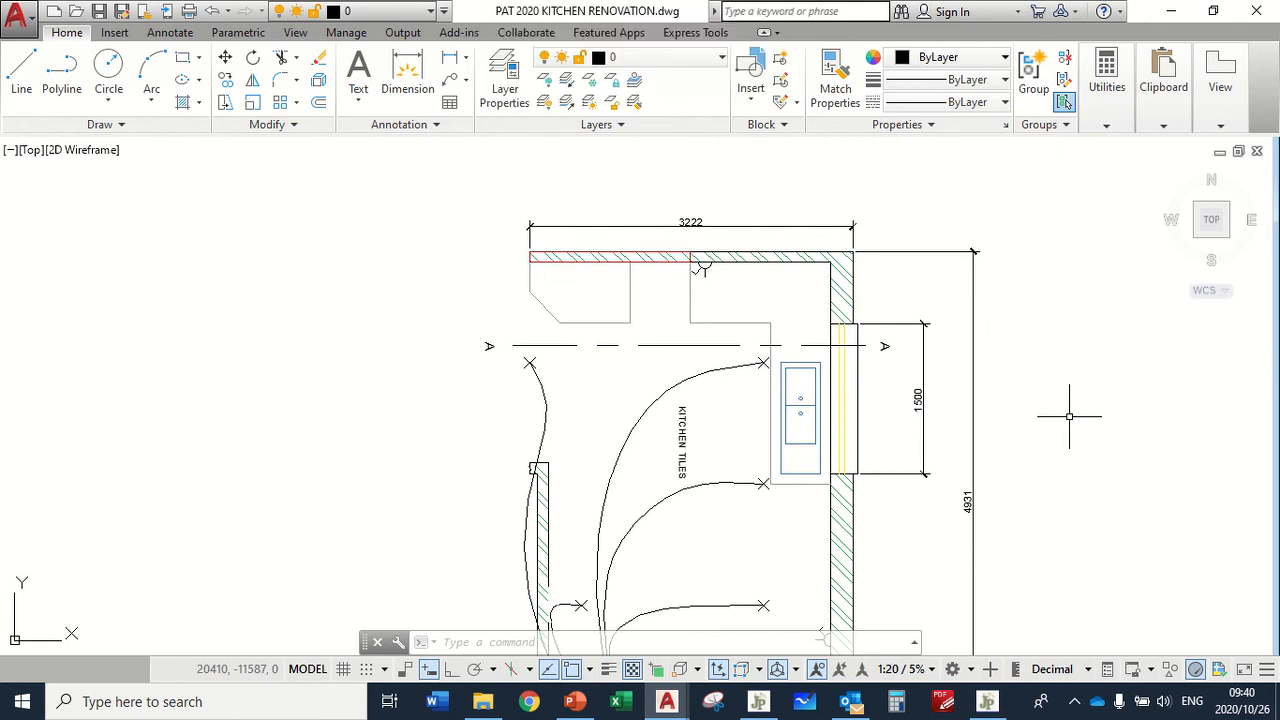
pyautogui.moveTo(1069, 391); pyautogui.dragTo(1063, 294, button='middle')
pyautogui.scroll(-2, 1056, 312)
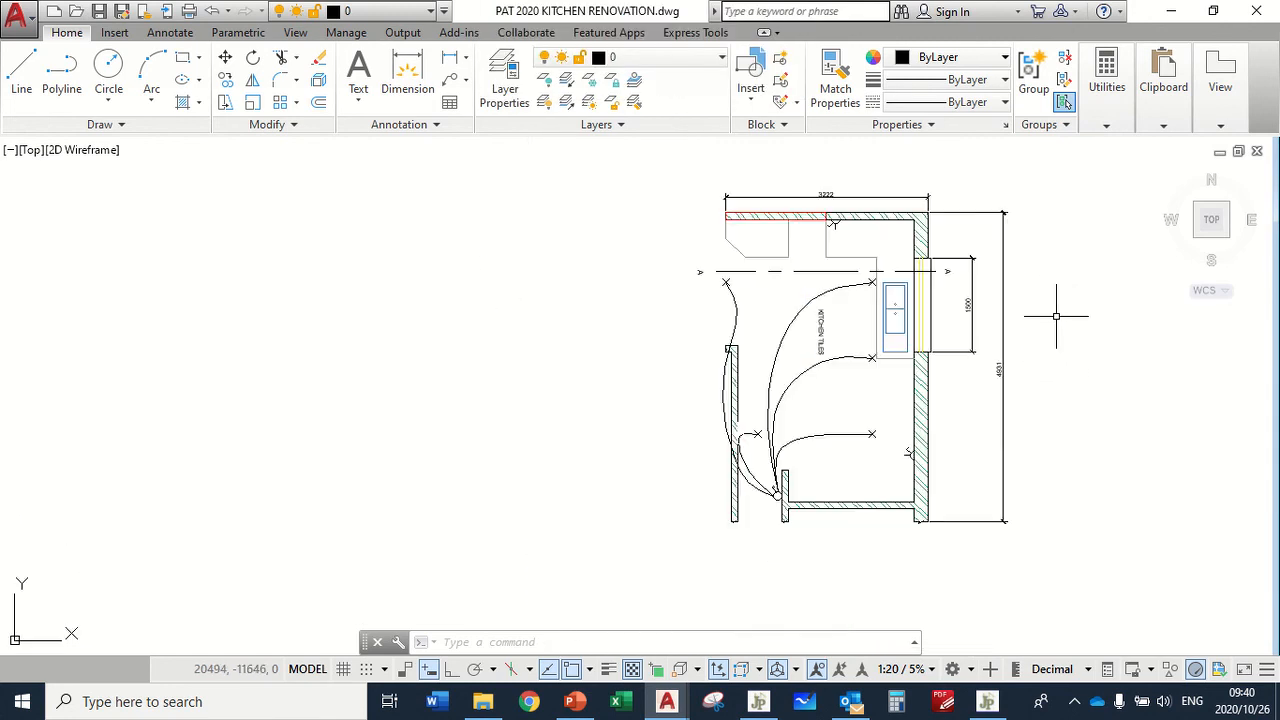
pyautogui.moveTo(1055, 361)
pyautogui.mouseDown(button='middle')
pyautogui.moveTo(1046, 377)
pyautogui.moveTo(941, 368)
pyautogui.mouseUp(button='middle')
pyautogui.scroll(2, 938, 368)
pyautogui.moveTo(908, 423); pyautogui.dragTo(923, 343, button='middle')
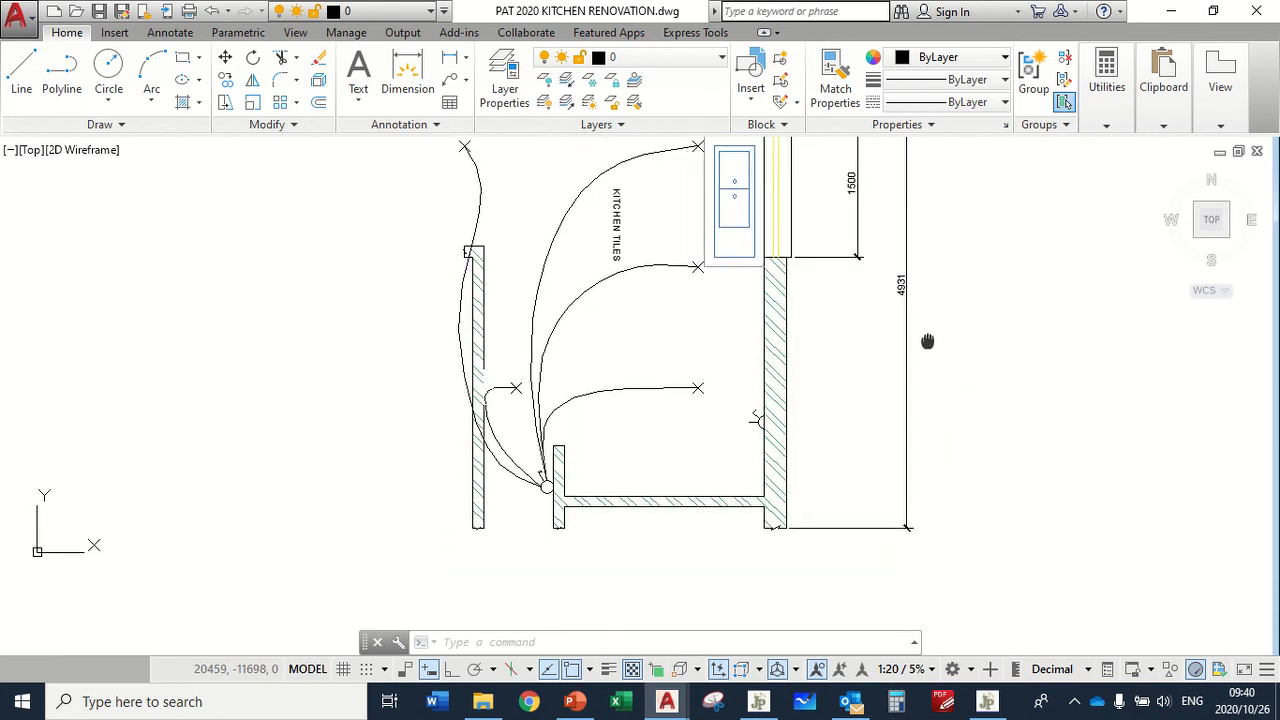
pyautogui.scroll(-3, 931, 349)
pyautogui.scroll(3, 931, 349)
pyautogui.click(903, 290)
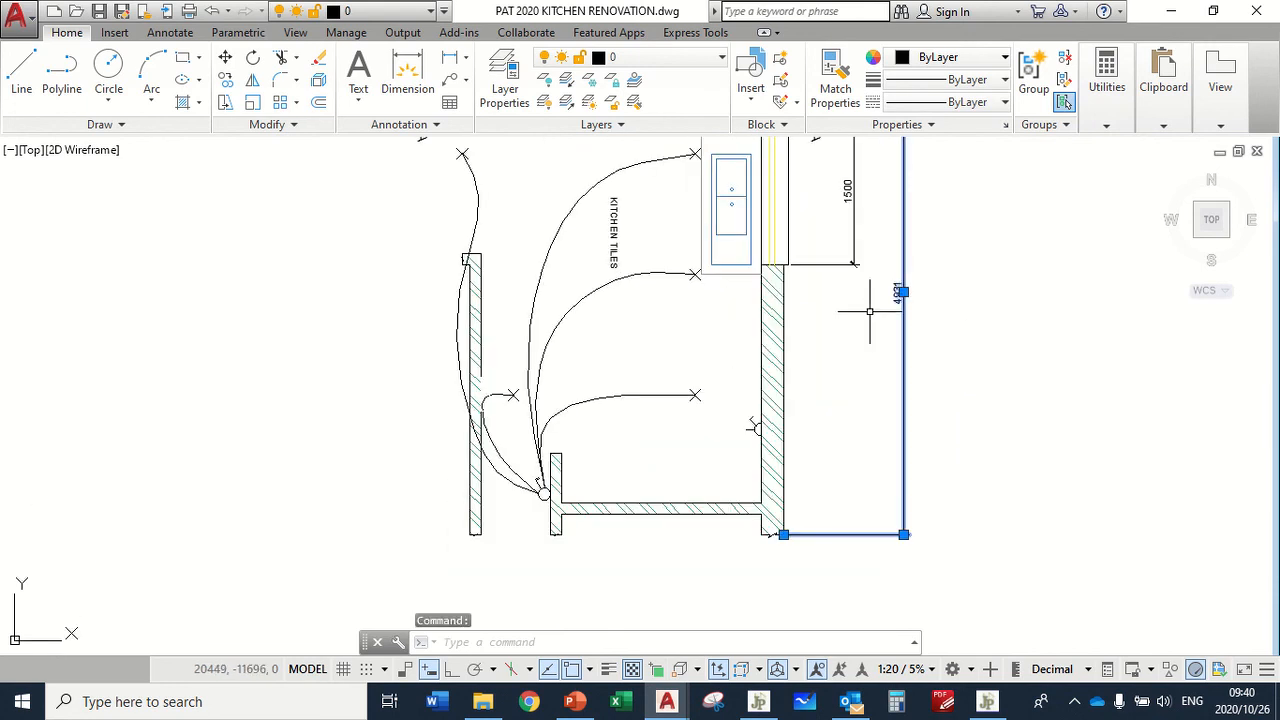
pyautogui.scroll(-2, 820, 305)
pyautogui.scroll(-2, 855, 335)
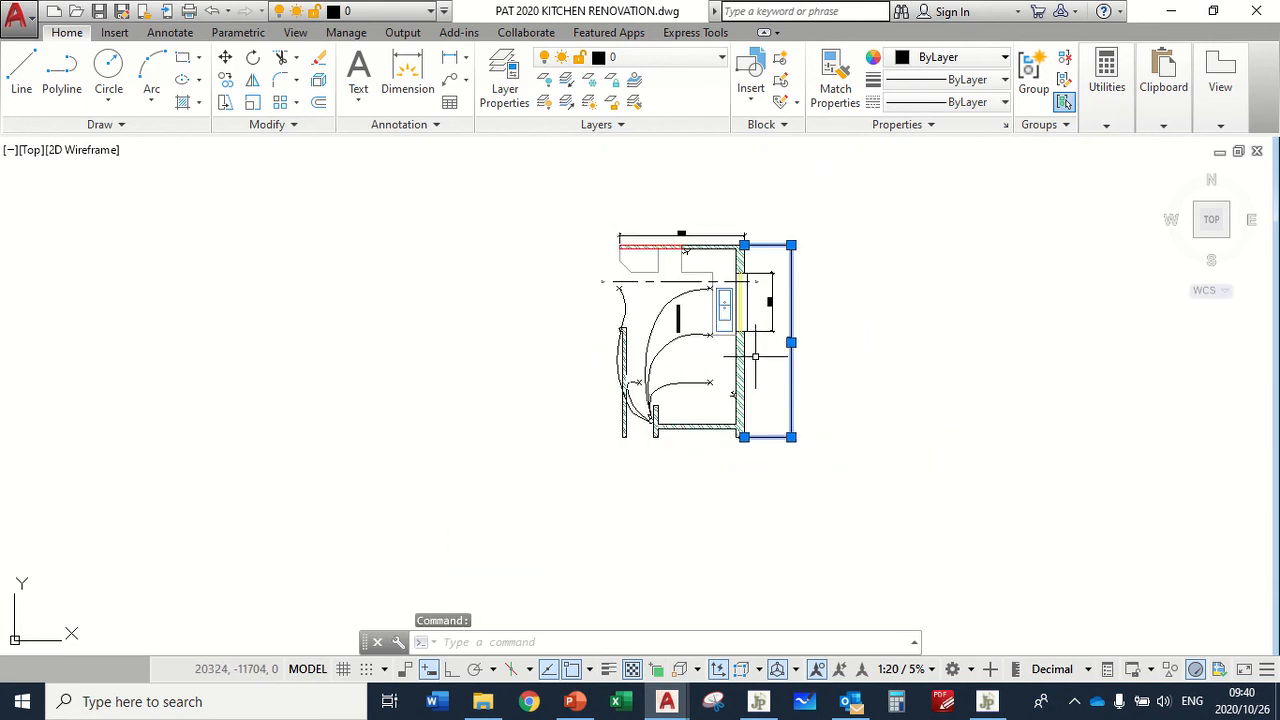
pyautogui.scroll(4, 867, 317)
pyautogui.press('Escape')
pyautogui.press('Escape')
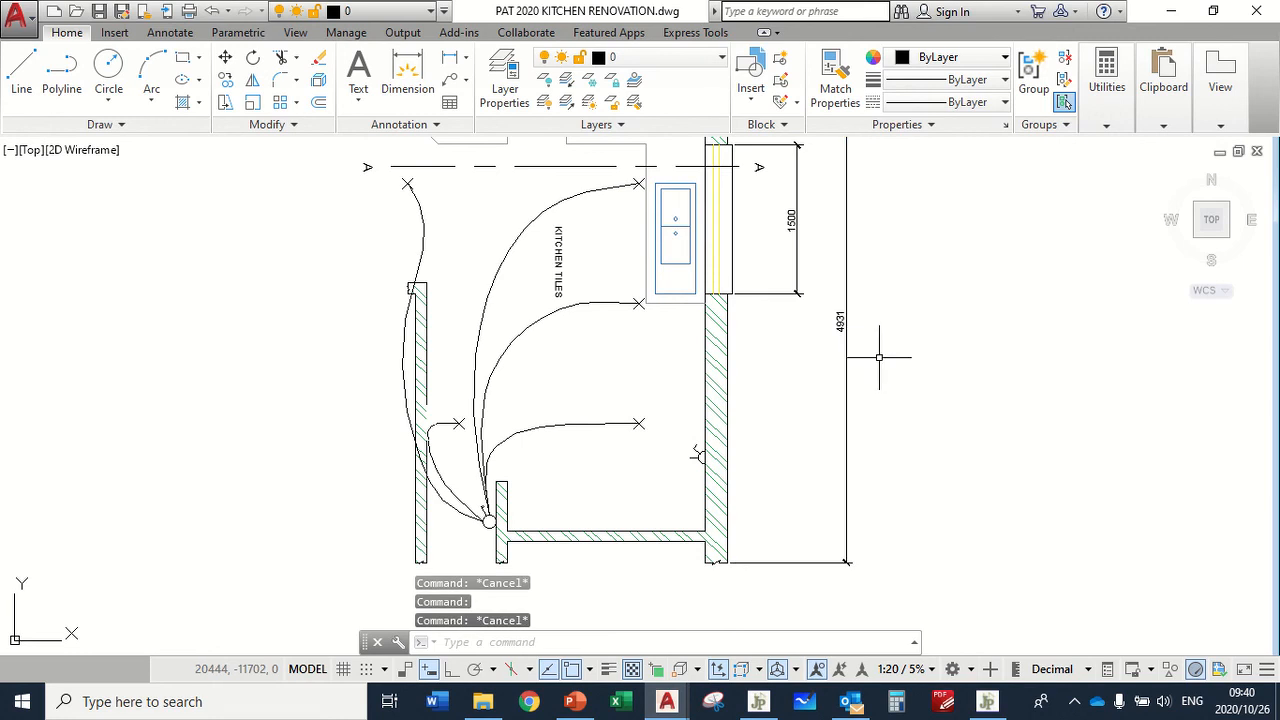
# Step: Add a multiline text title reading KITCHEN FLOOR PLAN SCALE 1:20 below the scaled plan
pyautogui.scroll(-2, 860, 345)
pyautogui.click(358, 65)
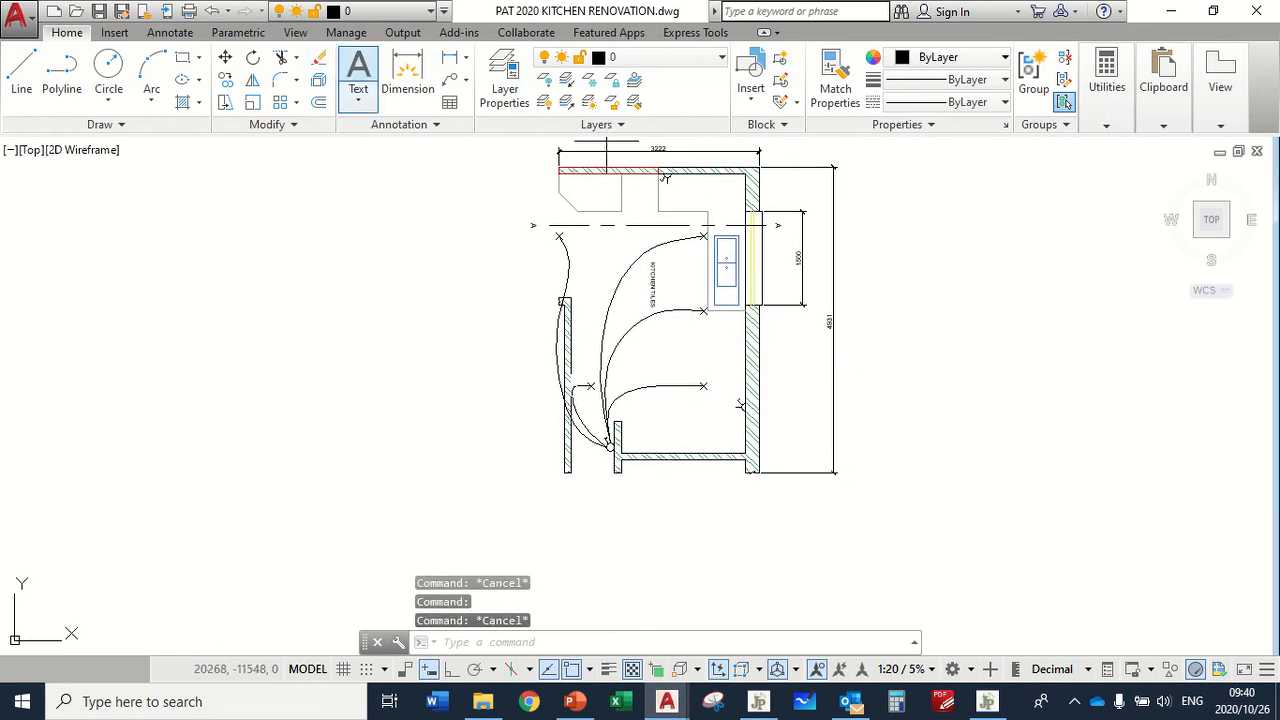
pyautogui.click(556, 514)
pyautogui.click(976, 530)
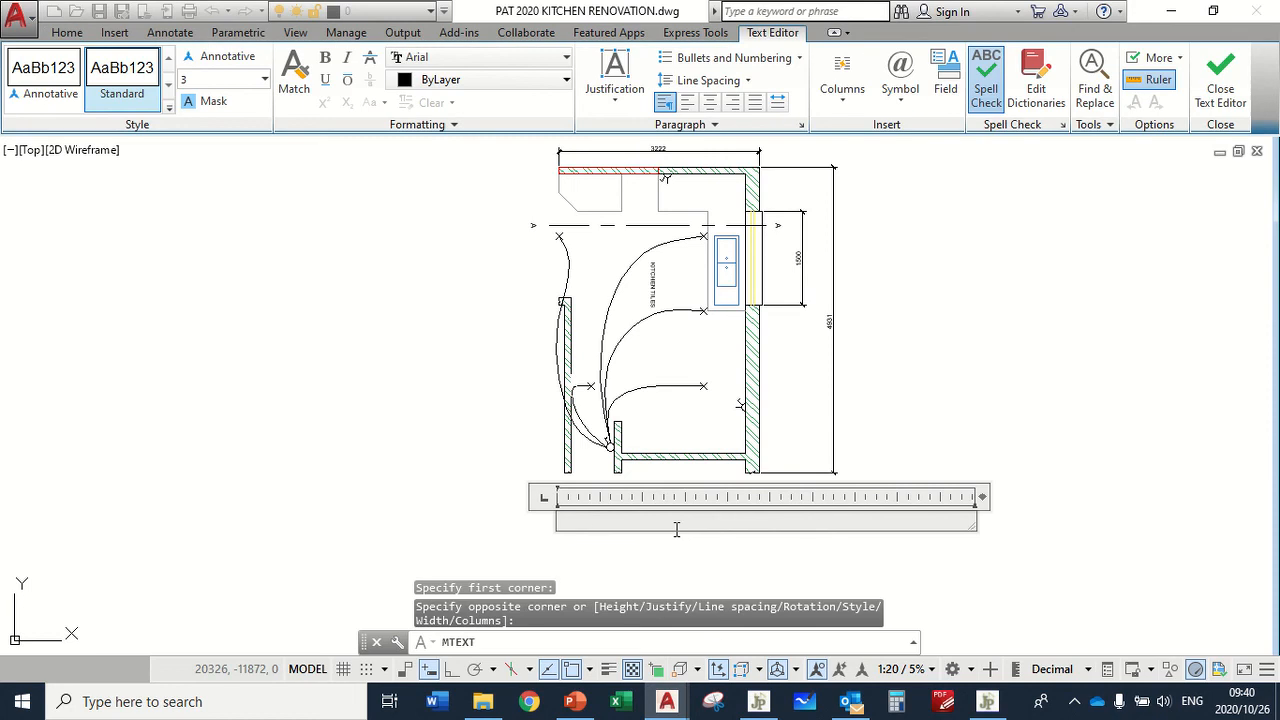
pyautogui.write('SCALE 1:2')
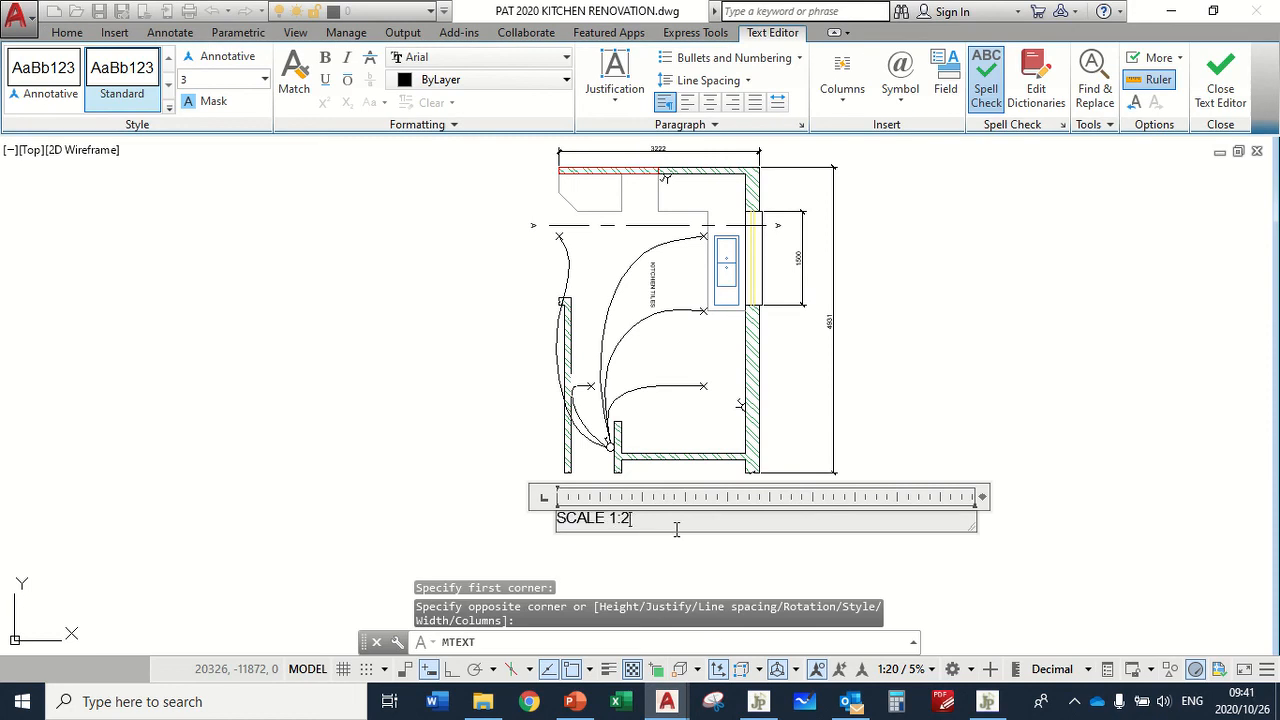
pyautogui.write('0')
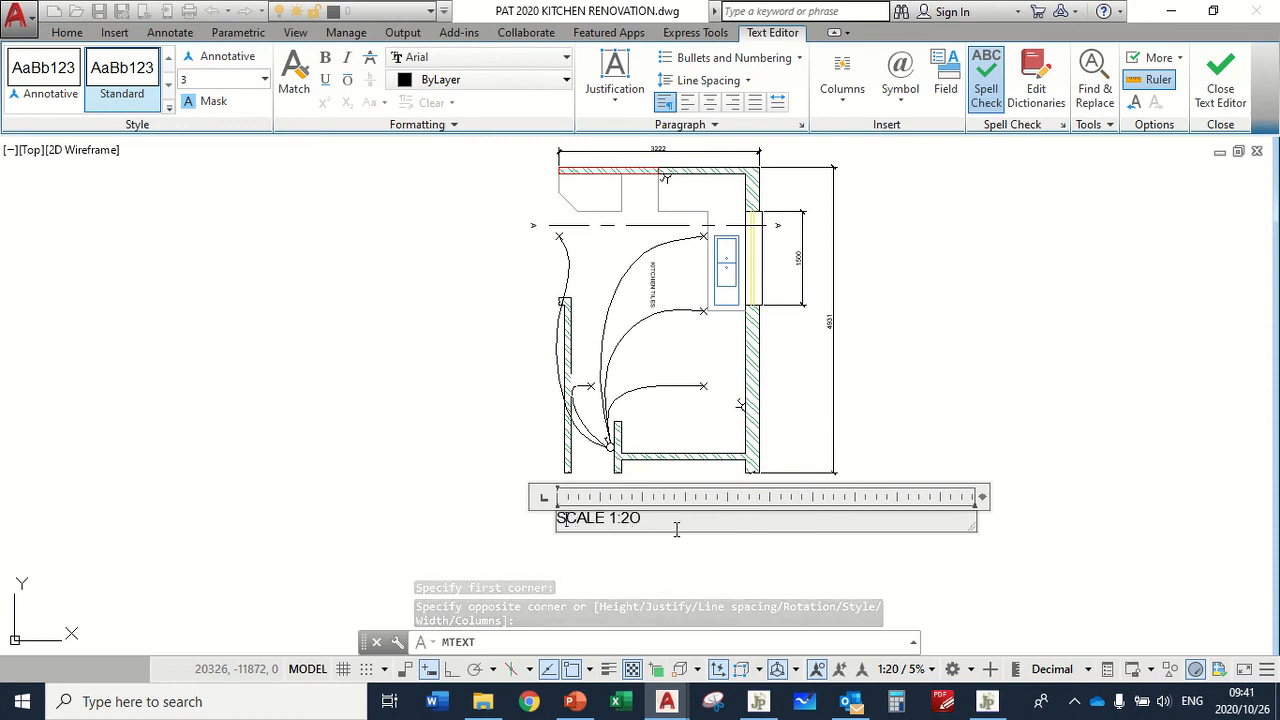
pyautogui.write('KITCH')
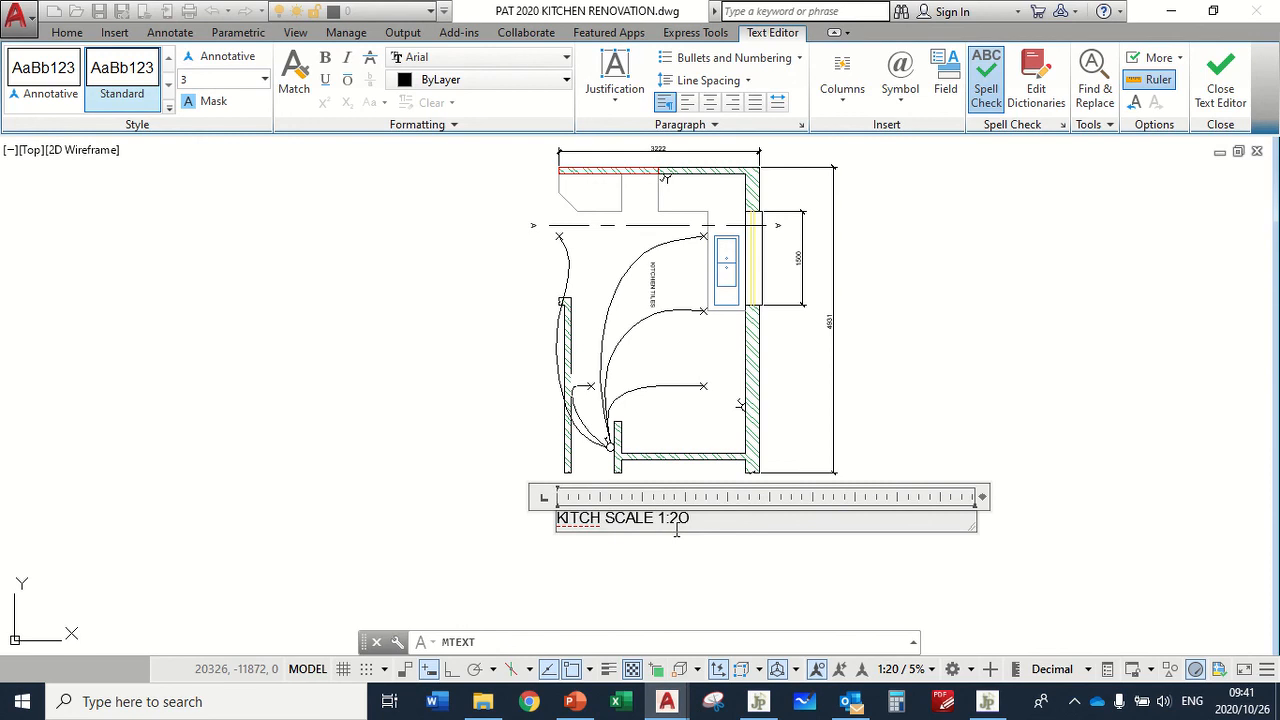
pyautogui.press('BackSpace')
pyautogui.write('EN FLOOR')
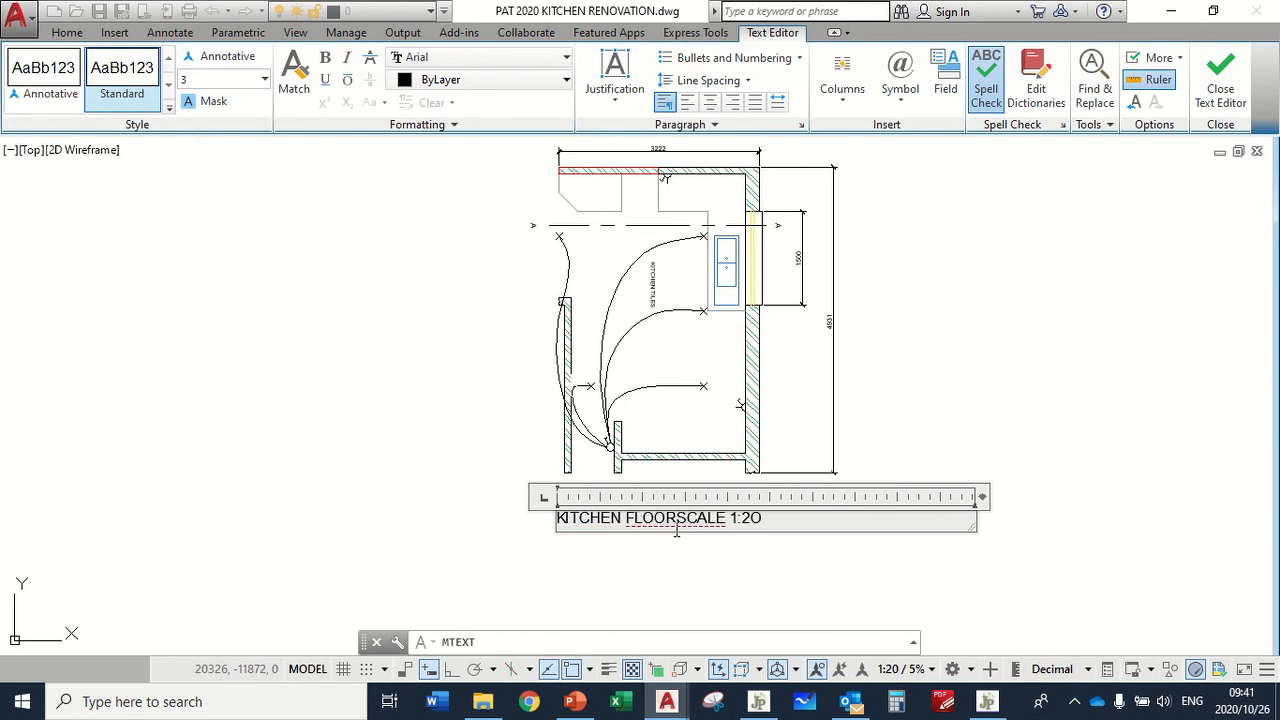
pyautogui.write(' PLAN')
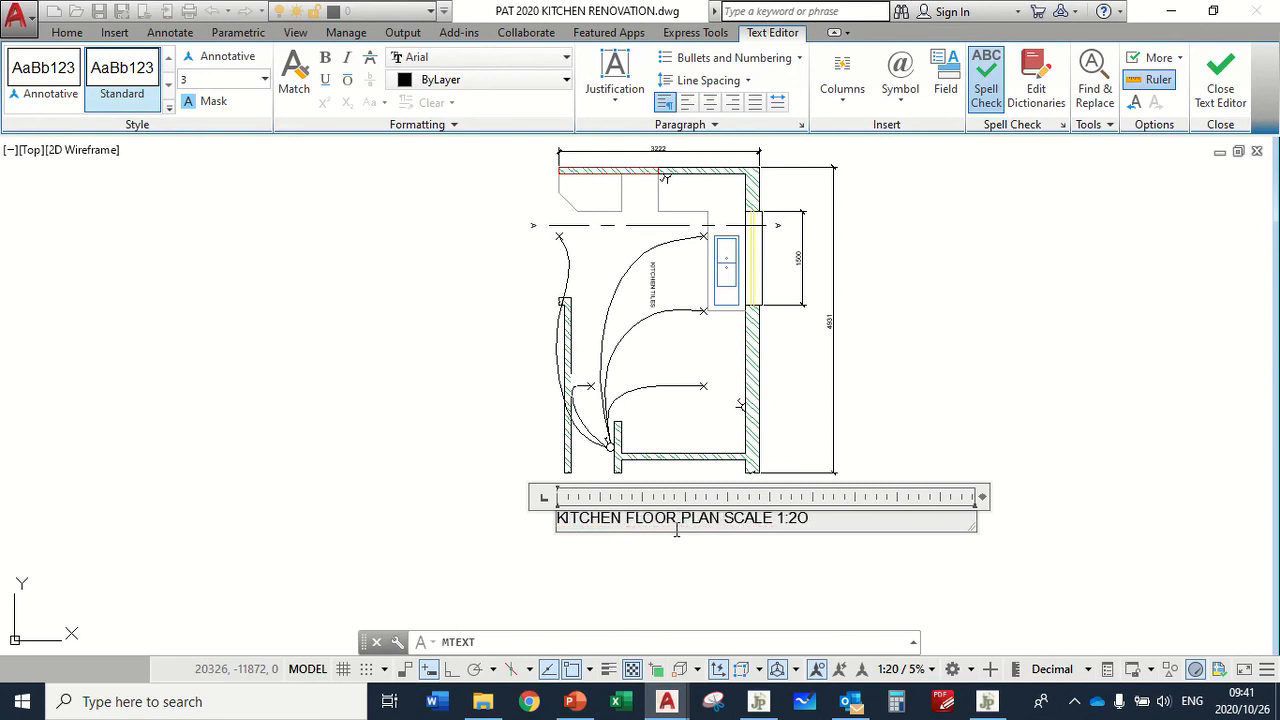
pyautogui.click(684, 565)
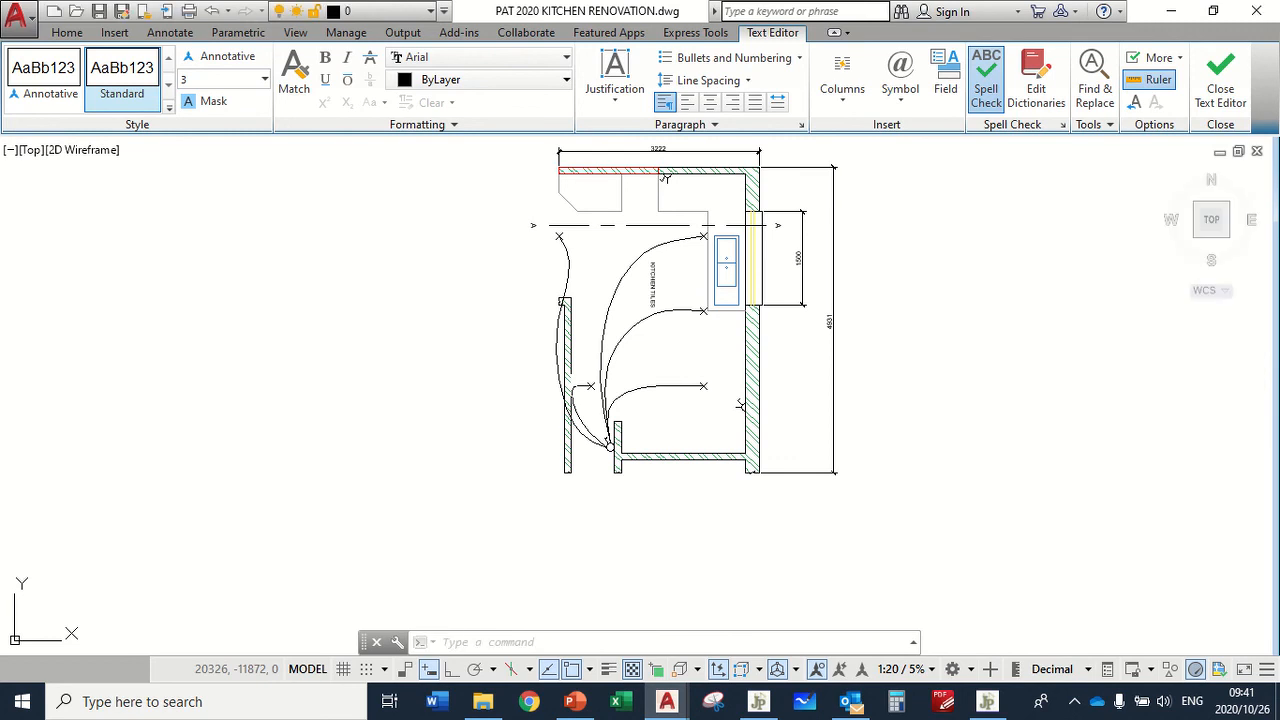
# Step: Set the text height of the kitchen floor plan title to 5 in its object properties
pyautogui.scroll(4, 590, 508)
pyautogui.click(593, 518)
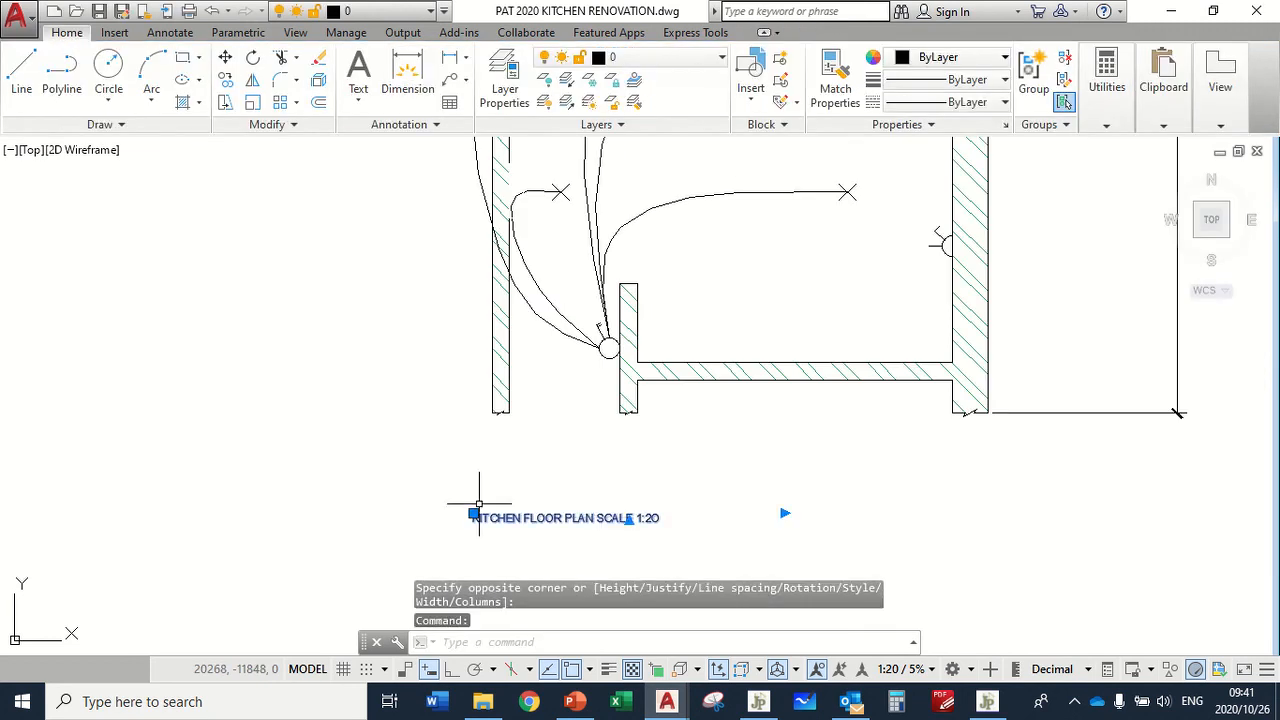
pyautogui.rightClick(558, 518)
pyautogui.click(591, 488)
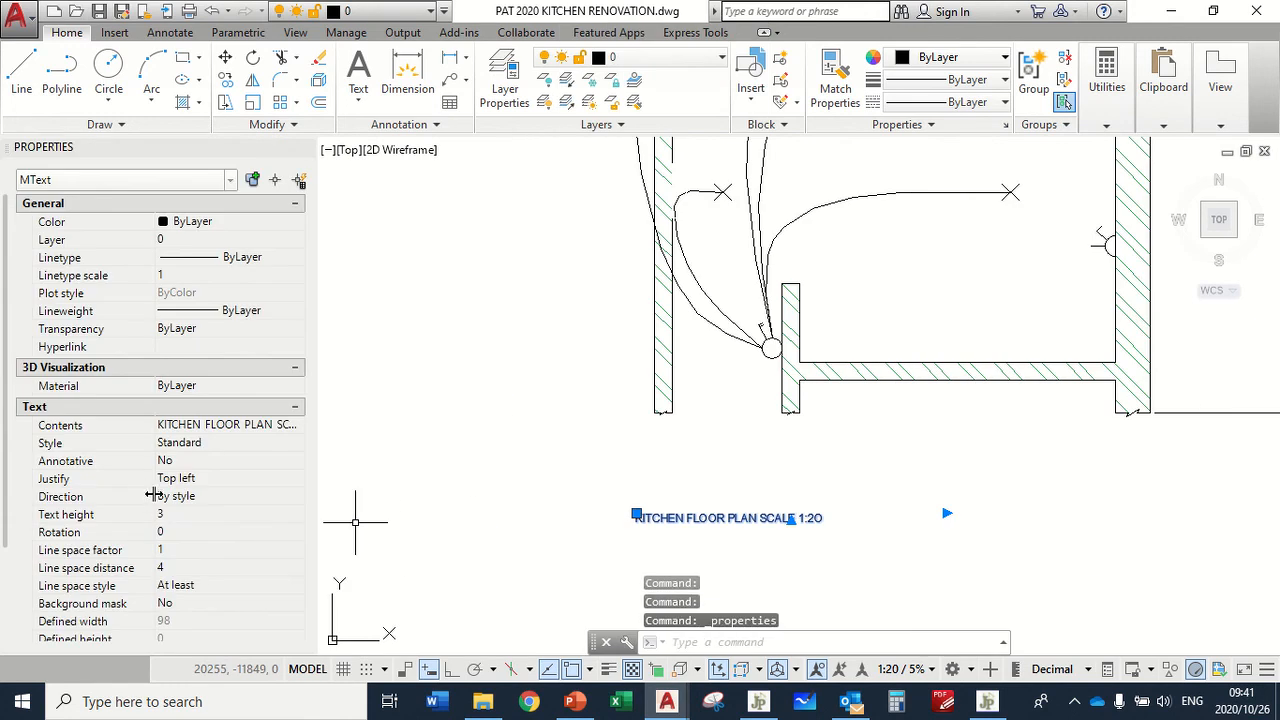
pyautogui.click(170, 514)
pyautogui.write('5')
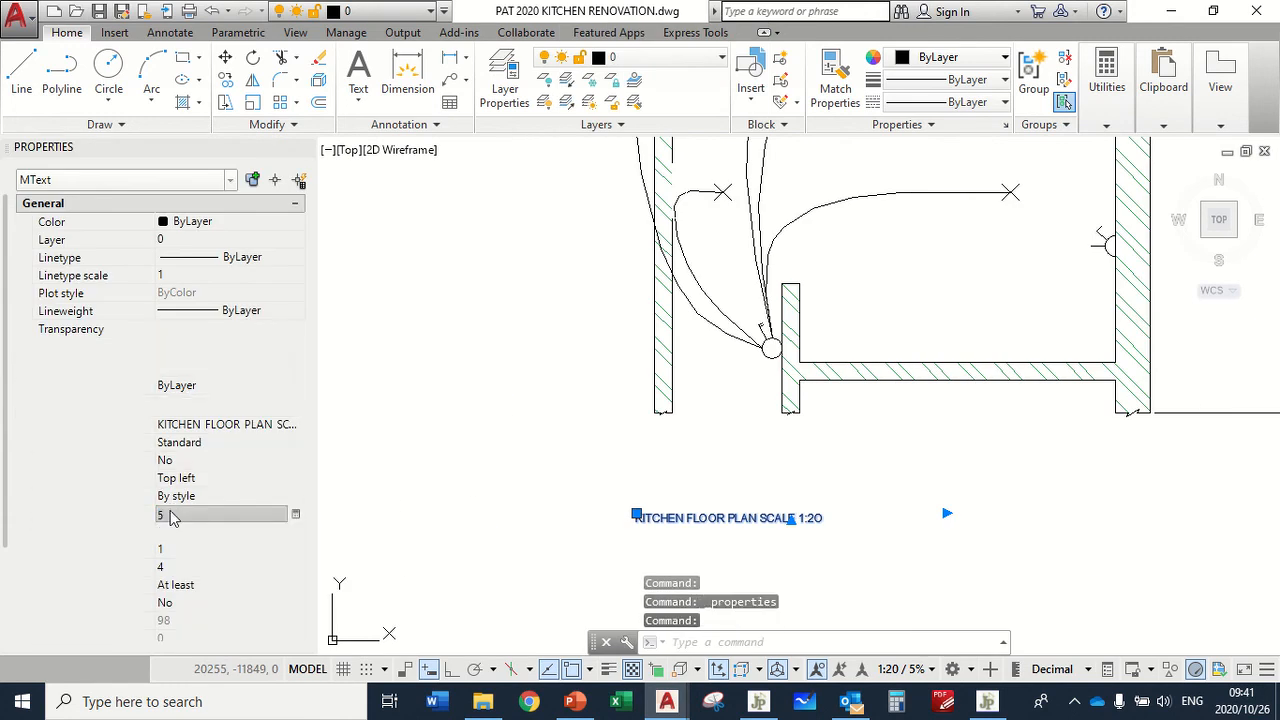
pyautogui.press('Tab')
# Step: Widen the title's text frame to about 138 units so the whole title fits on one line
pyautogui.click(956, 544)
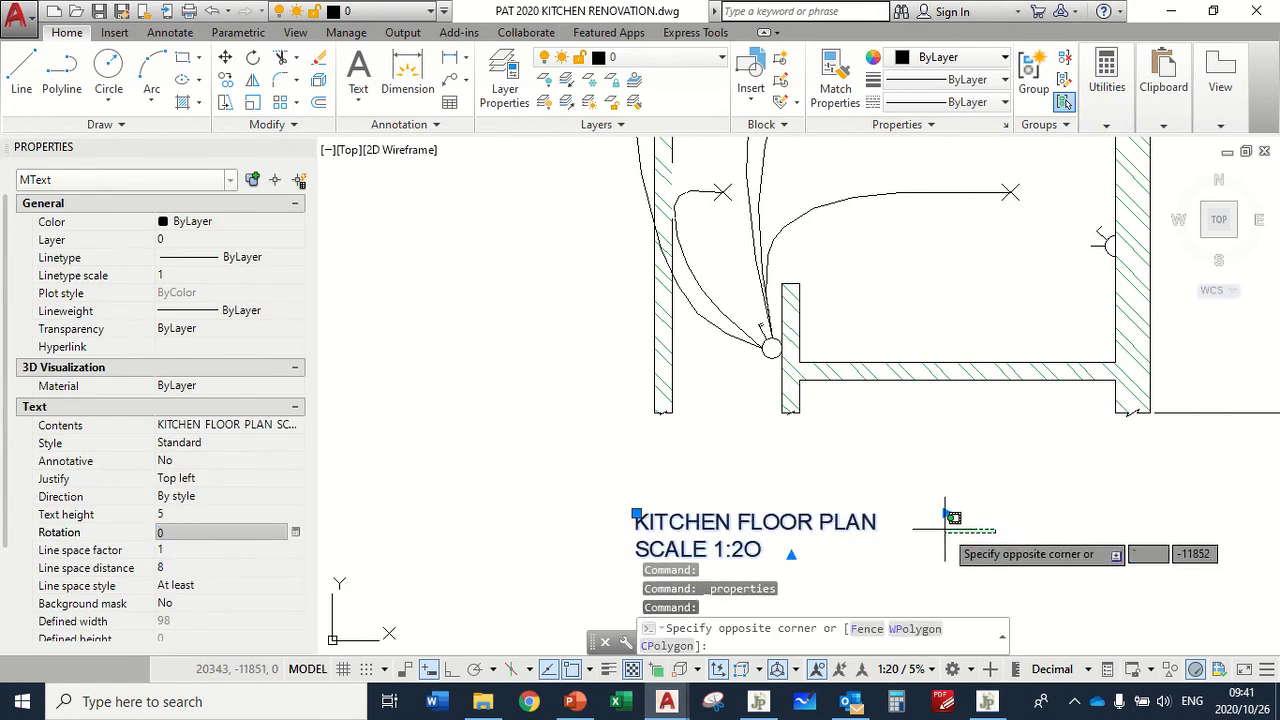
pyautogui.press('Escape')
pyautogui.click(945, 512)
pyautogui.click(1050, 514)
pyautogui.press('Escape')
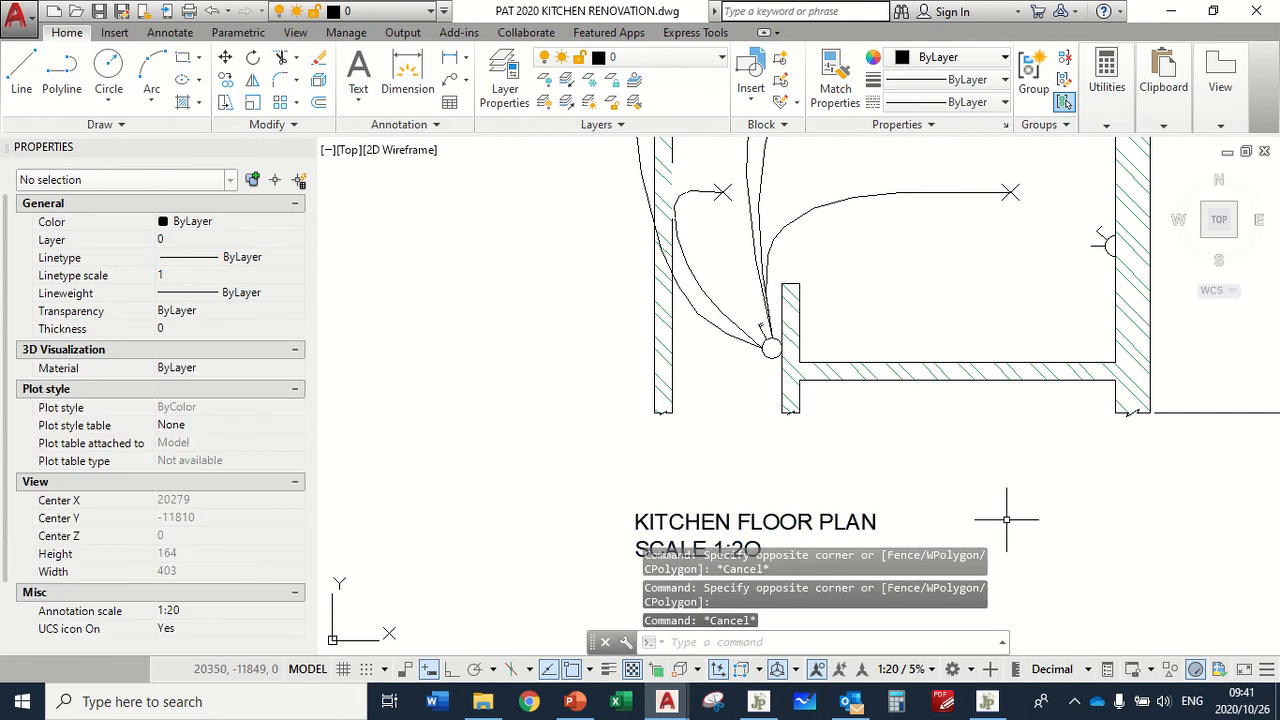
pyautogui.click(848, 528)
pyautogui.click(904, 518)
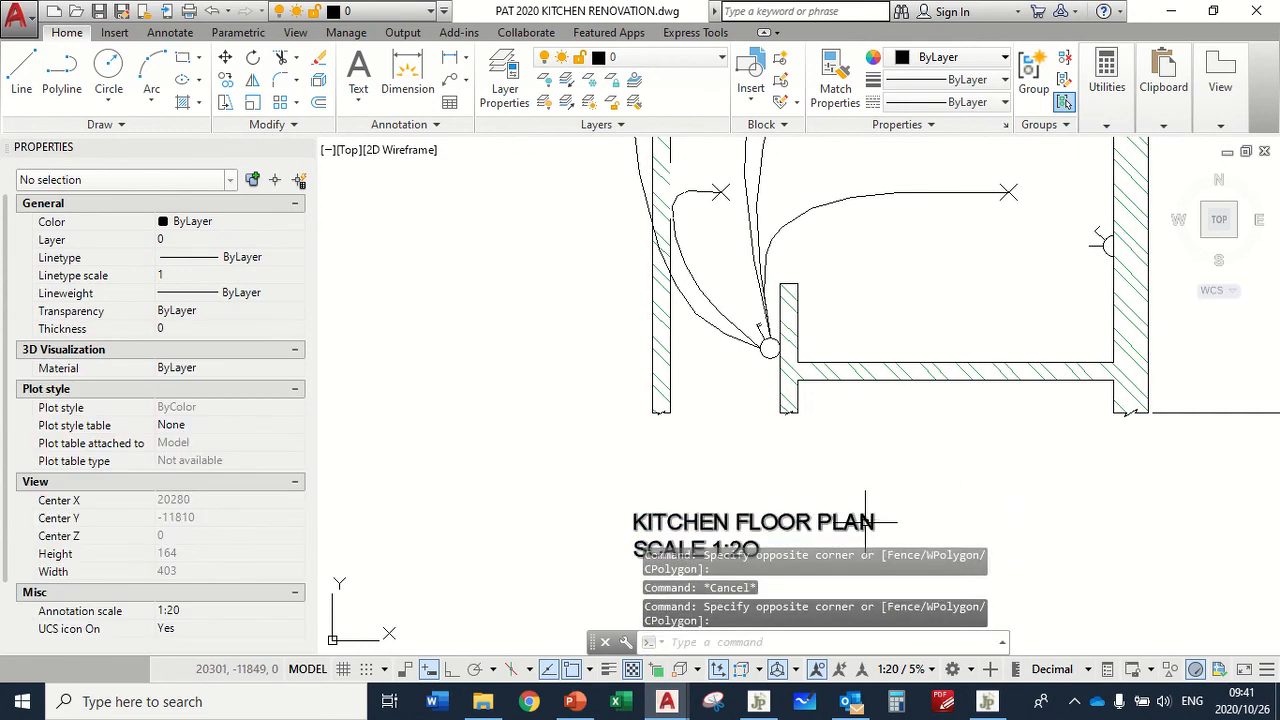
pyautogui.click(944, 513)
pyautogui.click(1068, 525)
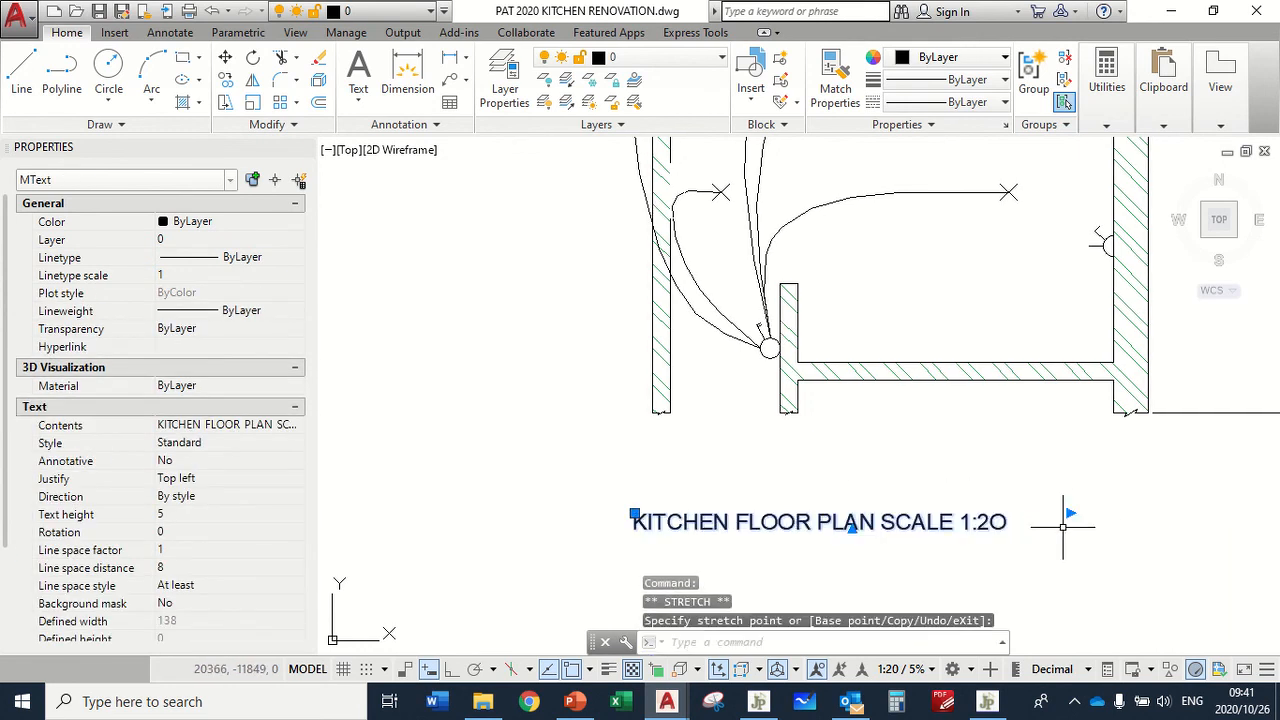
# Step: Move the title horizontally about 77 units to the right beneath the scaled plan and deselect it
pyautogui.moveTo(818, 521); pyautogui.dragTo(781, 388, button='middle')
pyautogui.click(597, 380)
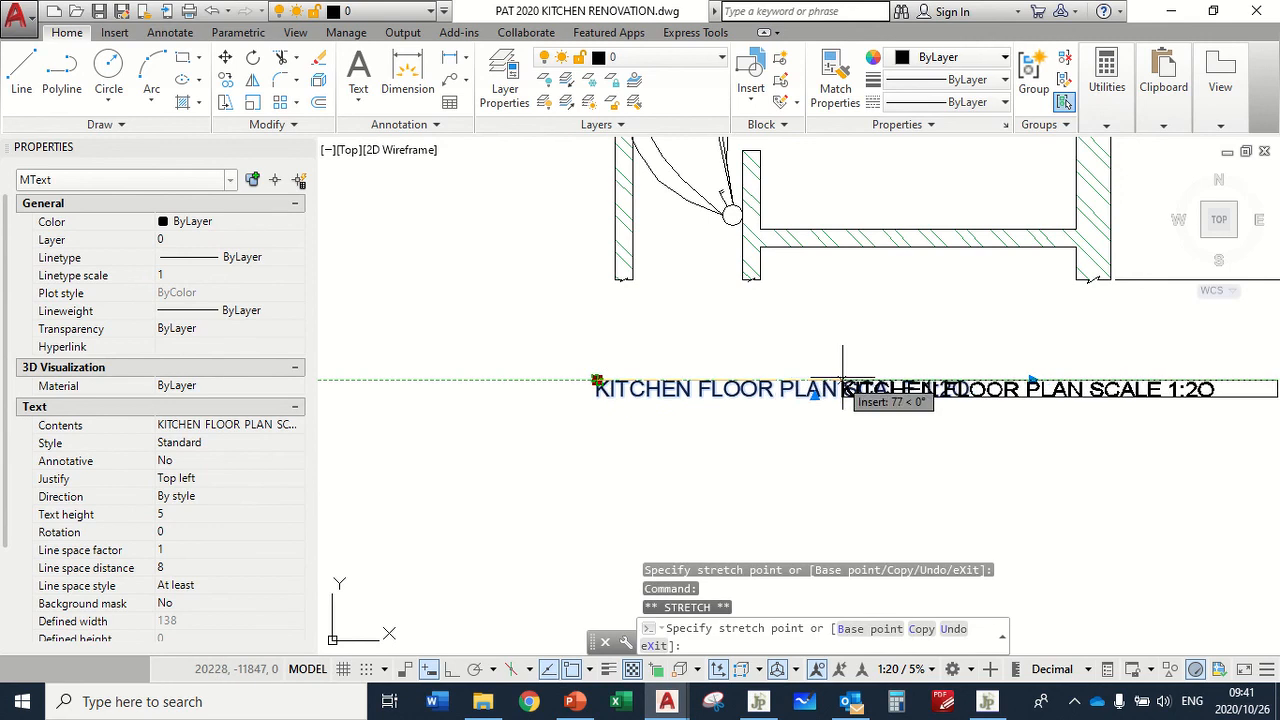
pyautogui.click(850, 380)
pyautogui.scroll(-4, 1045, 522)
pyautogui.moveTo(1020, 520); pyautogui.dragTo(978, 519, button='middle')
pyautogui.press('Escape')
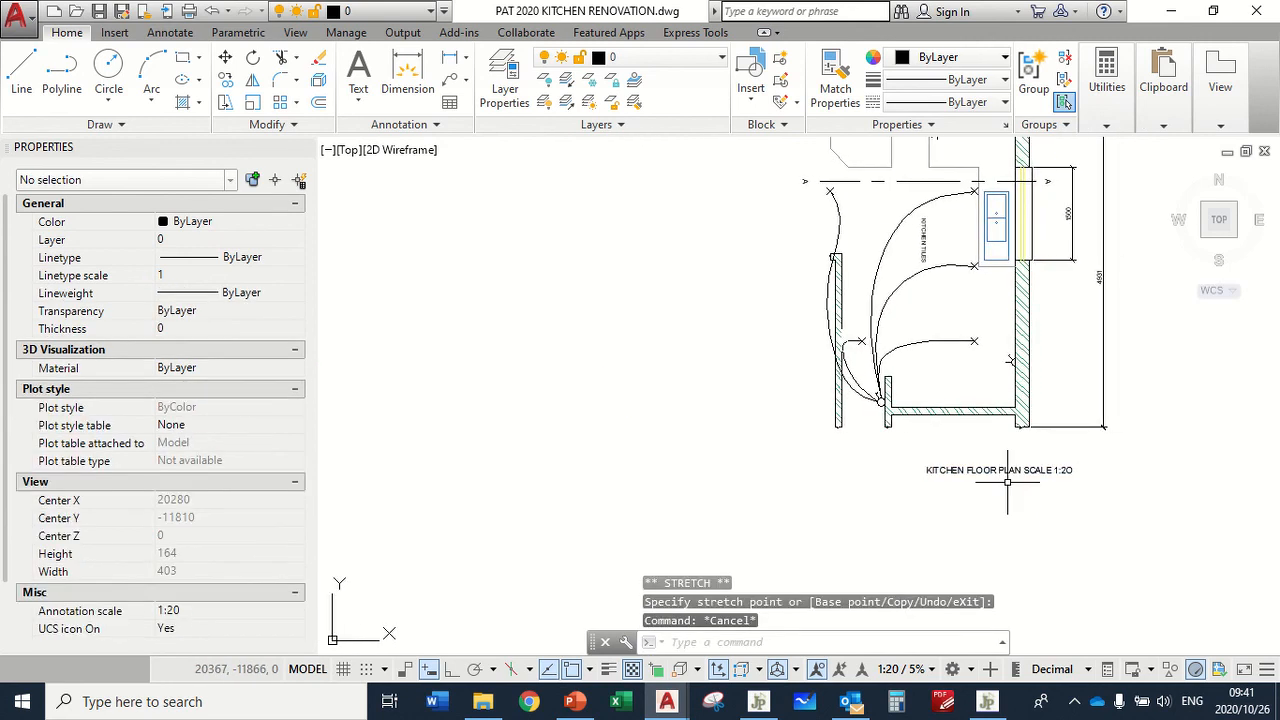
pyautogui.scroll(-2, 1062, 465)
pyautogui.moveTo(548, 8)
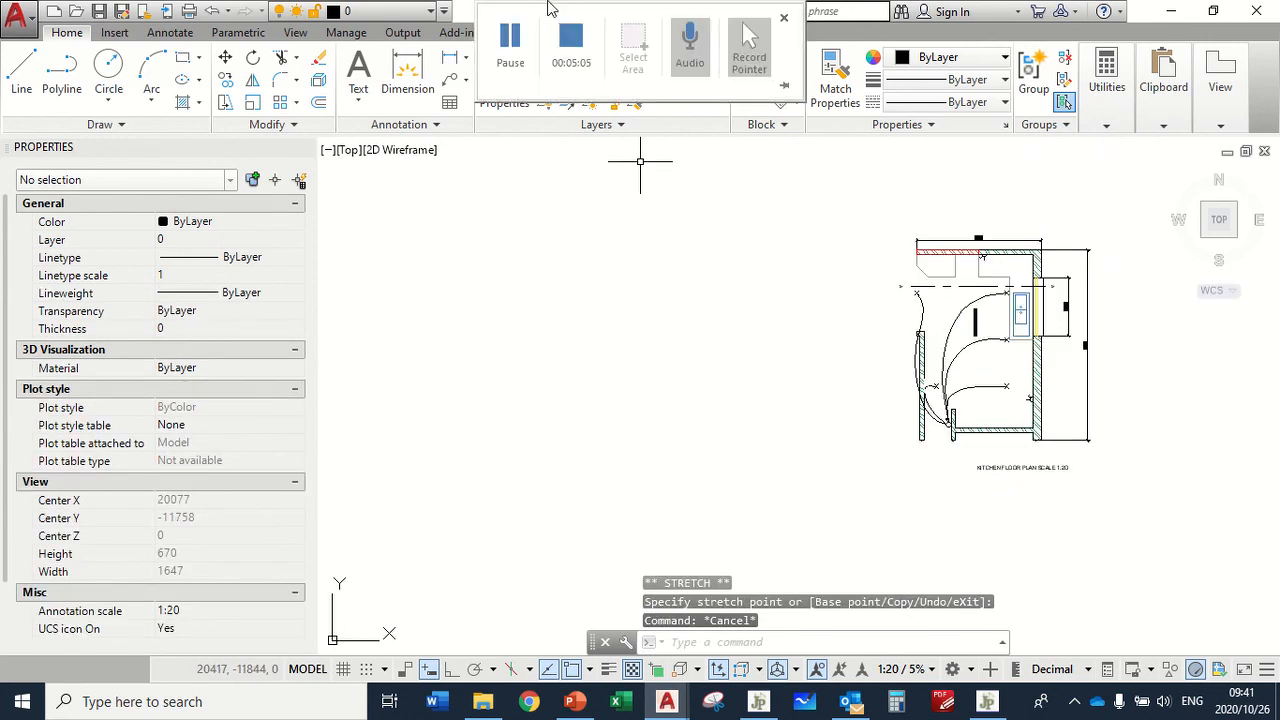